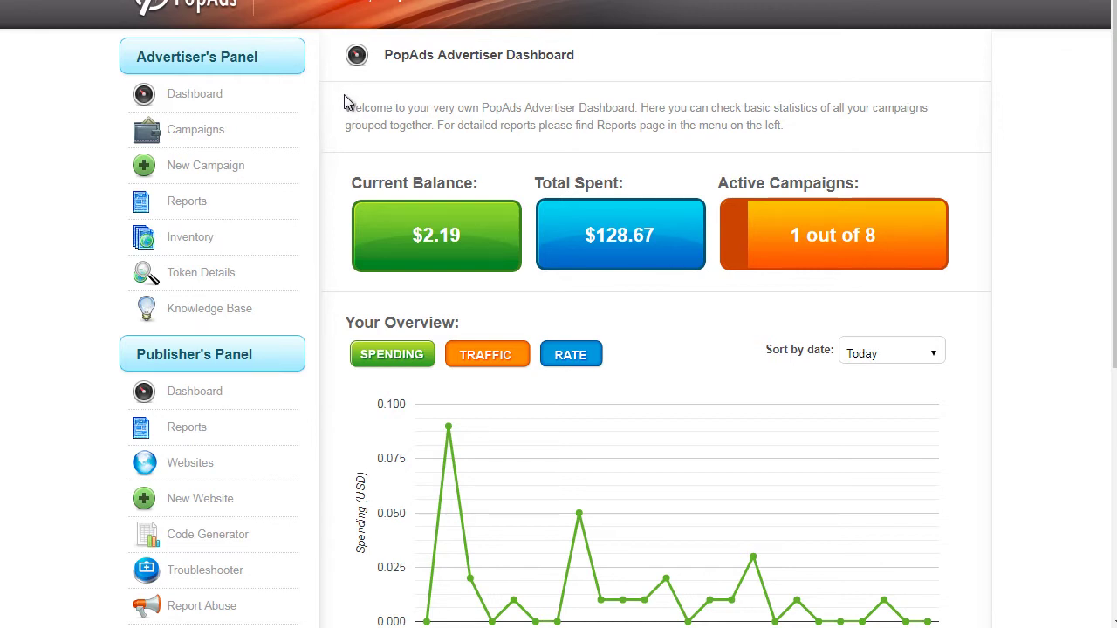
- Open the Inventory page and review the per-country traffic volumes and bids
{"action": "left_click", "coordinate": [214, 244]}
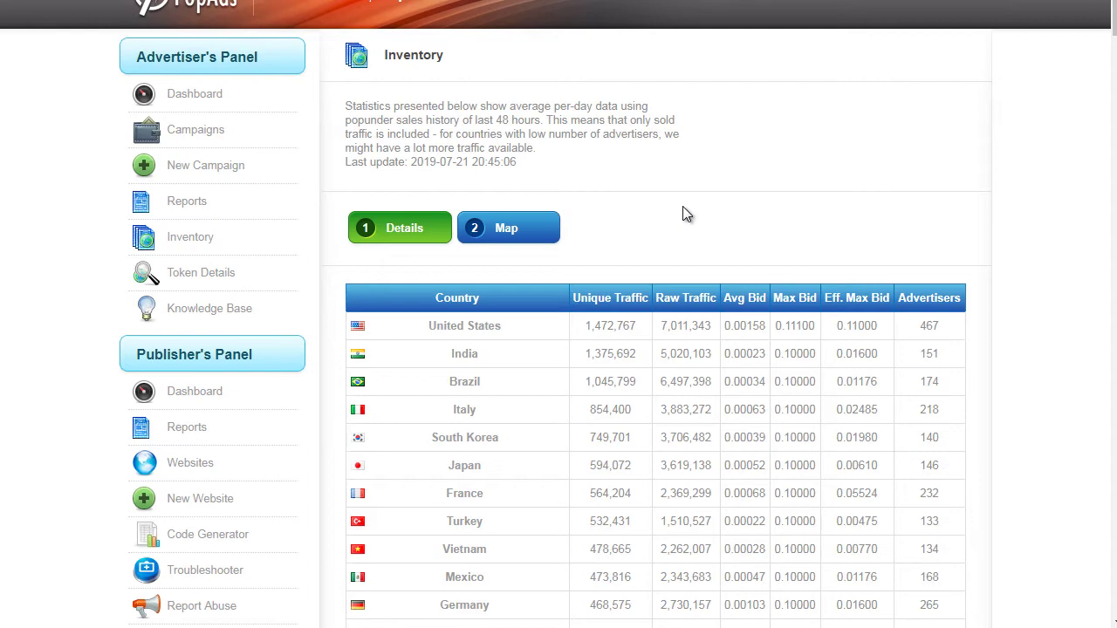
{"action": "mouse_move", "coordinate": [1114, 18]}
{"action": "left_mouse_down"}
{"action": "mouse_move", "coordinate": [1102, 611]}
{"action": "mouse_move", "coordinate": [1100, 185]}
{"action": "mouse_move", "coordinate": [1112, 9]}
{"action": "left_mouse_up"}
{"action": "left_click", "coordinate": [213, 179]}
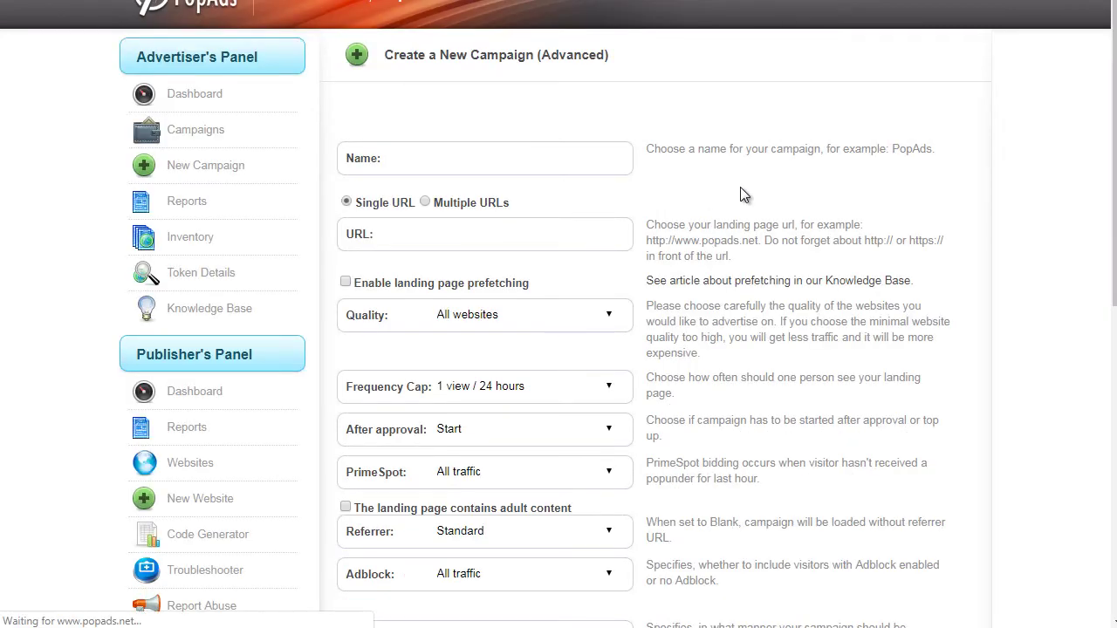
{"action": "left_click", "coordinate": [475, 151]}
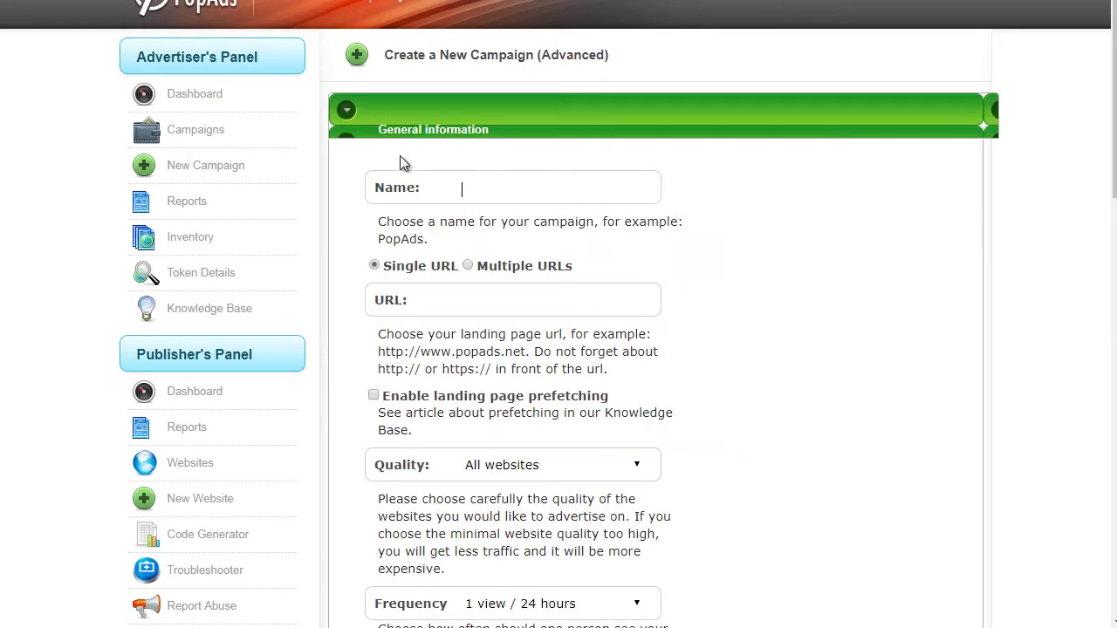
{"action": "type", "text": "Test"}
{"action": "type", "text": " 10"}
{"action": "type", "text": "http://"}
{"action": "type", "text": "p"}
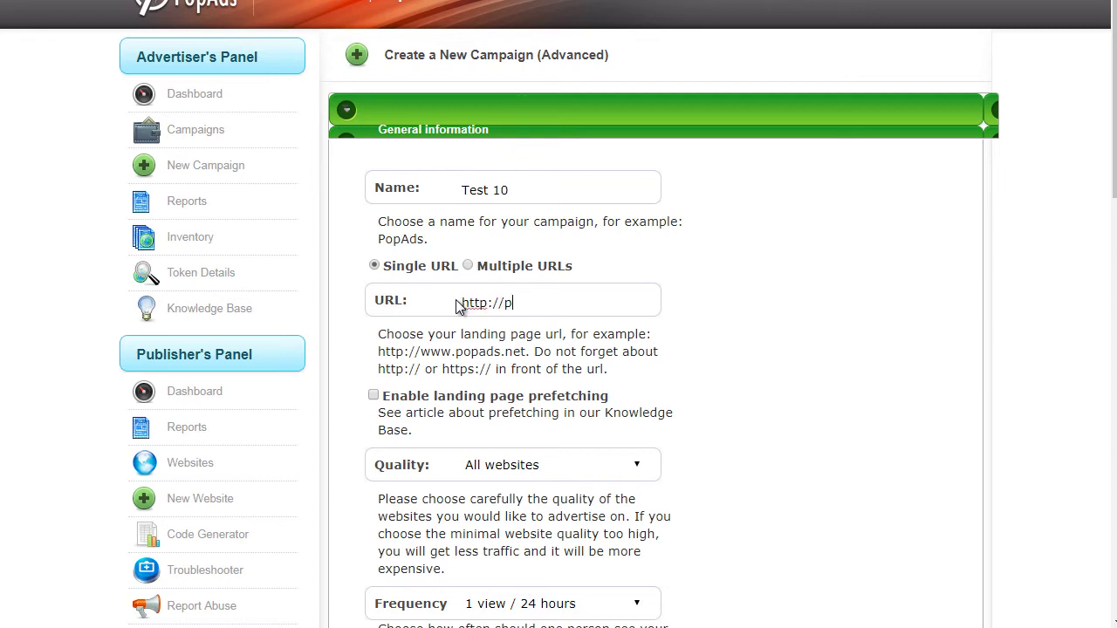
{"action": "type", "text": "eerfly.com/sdflskdjfsdf"}
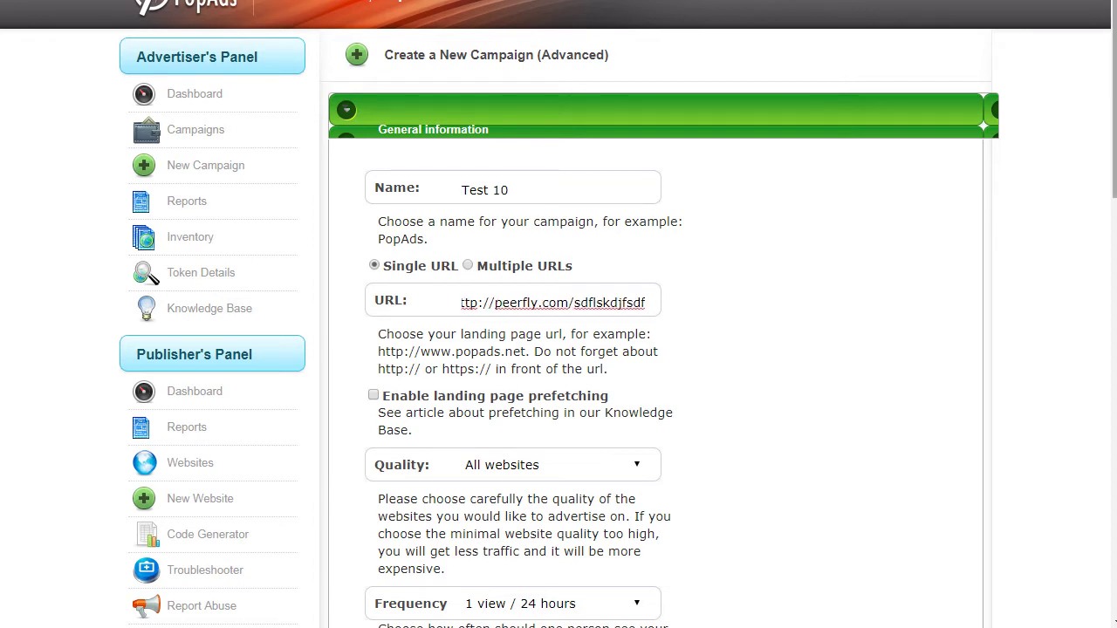
{"action": "left_click_drag", "start_coordinate": [1114, 83], "coordinate": [1115, 160]}
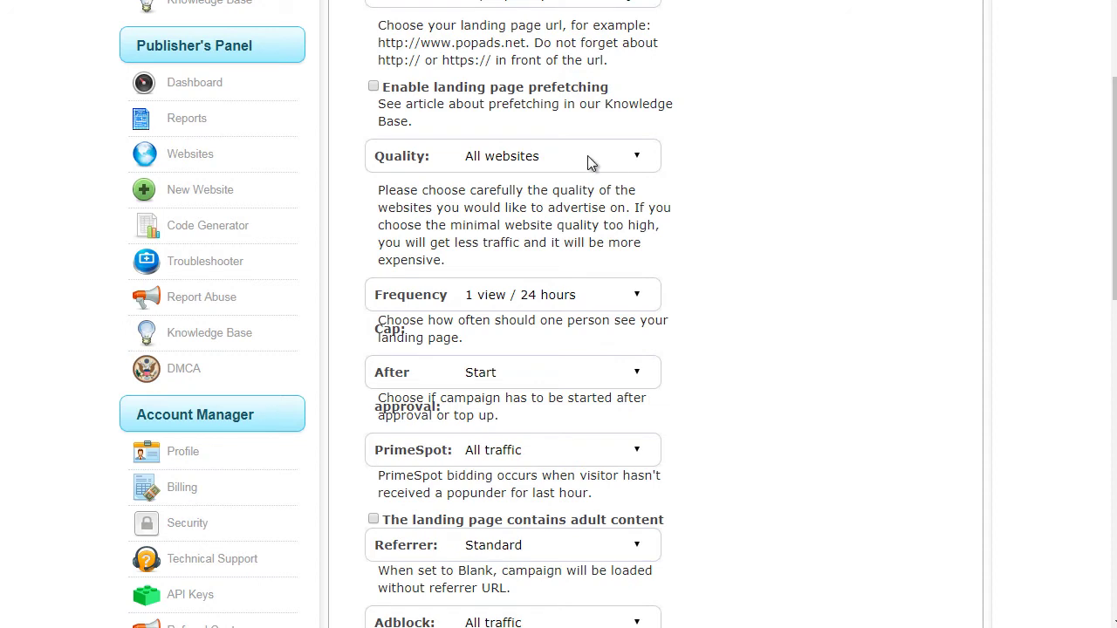
{"action": "left_click", "coordinate": [533, 166]}
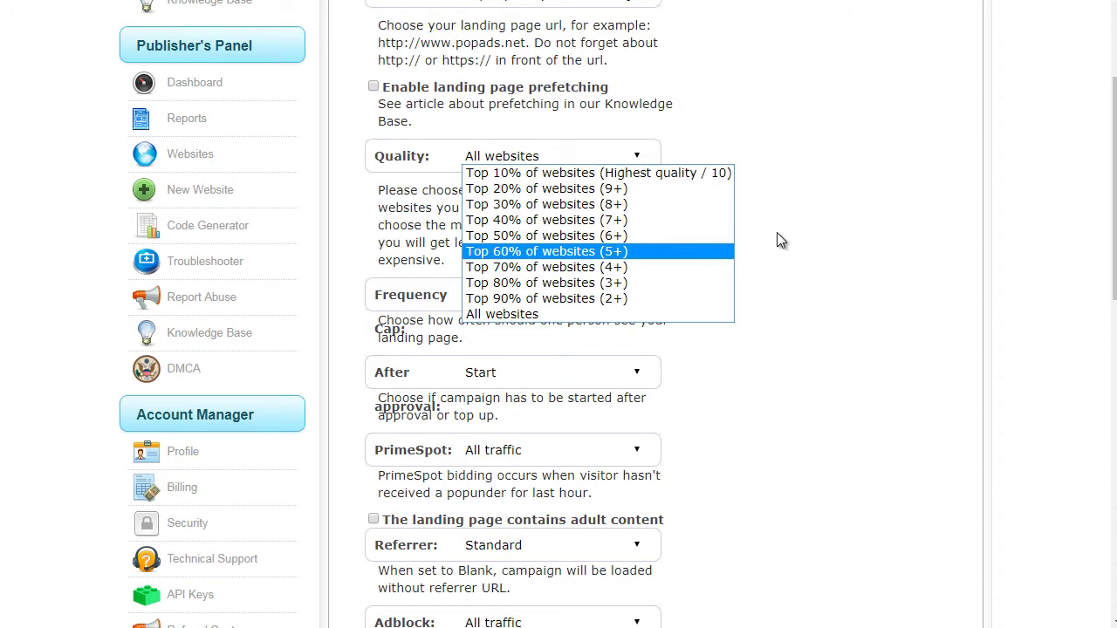
{"action": "left_click", "coordinate": [697, 314]}
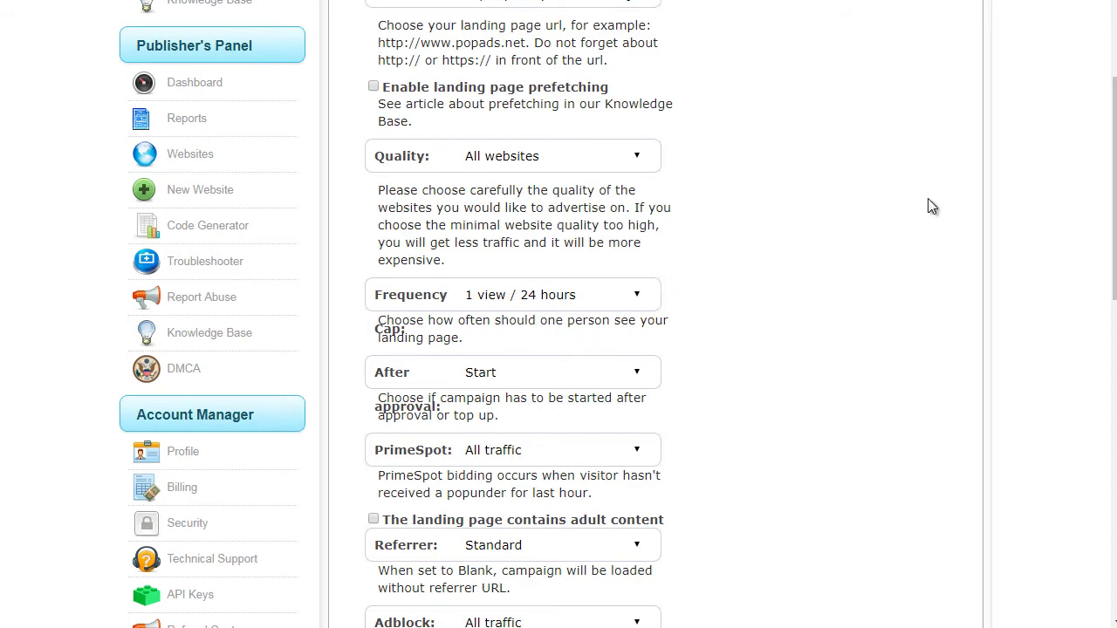
{"action": "scroll", "coordinate": [932, 206], "scroll_direction": "down", "scroll_amount": 3}
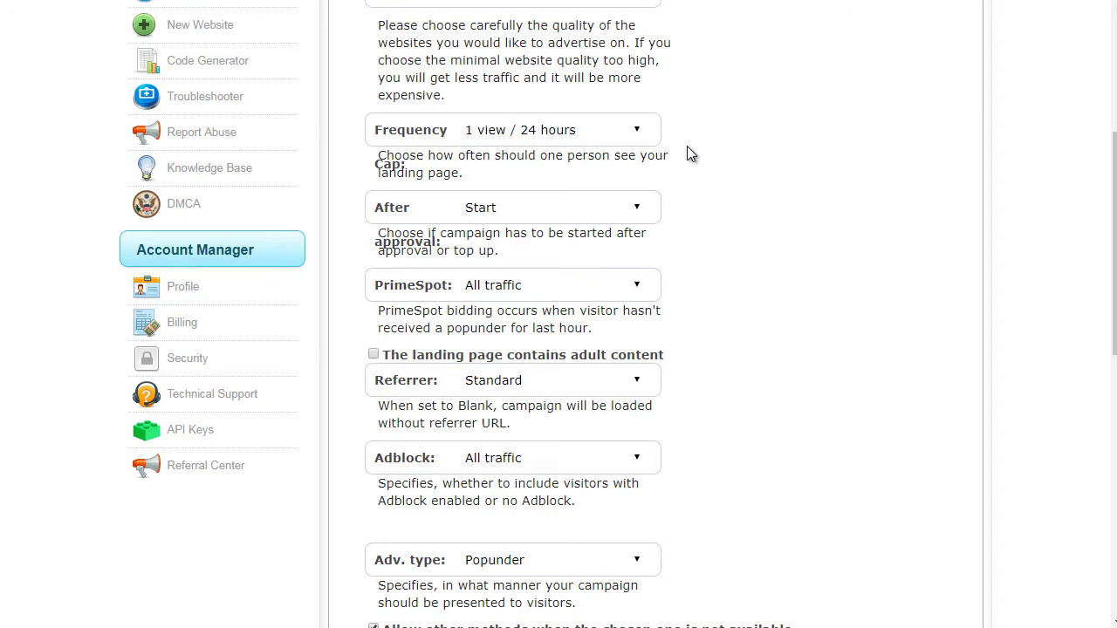
- Set Frequency Cap to 1 view / 3 days and After approval to Pause
{"action": "left_click", "coordinate": [557, 136]}
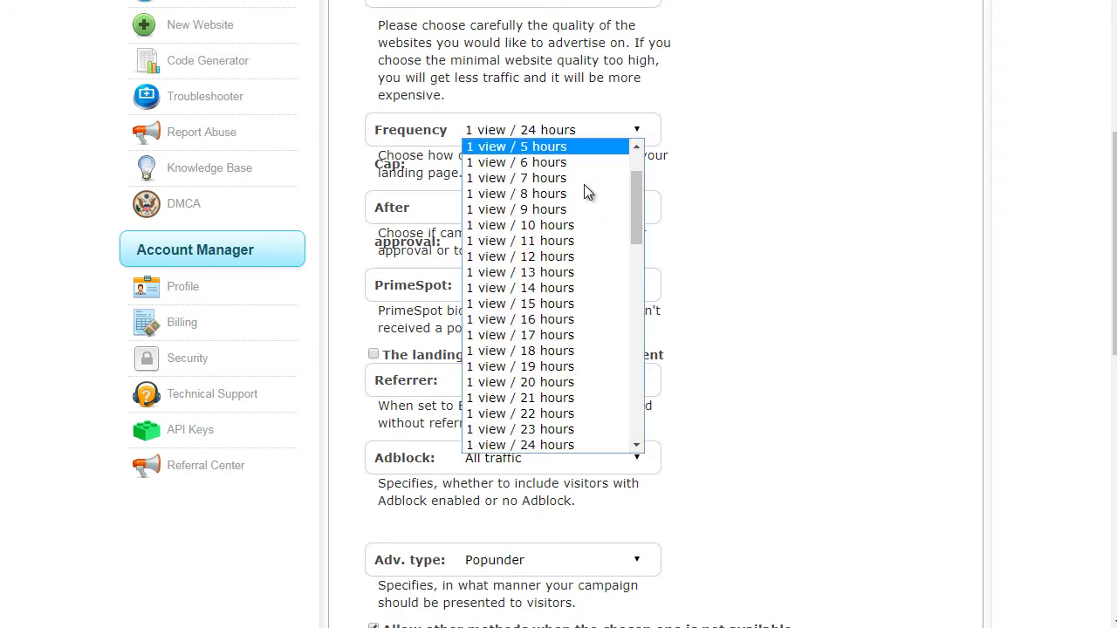
{"action": "left_click_drag", "start_coordinate": [635, 197], "coordinate": [637, 338]}
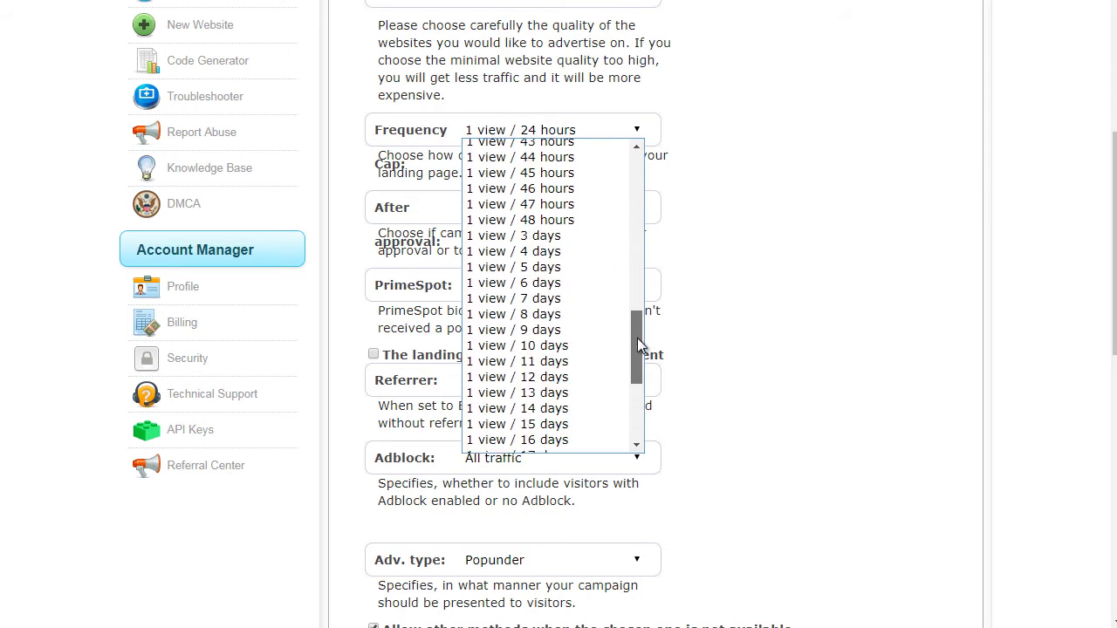
{"action": "left_click", "coordinate": [566, 236]}
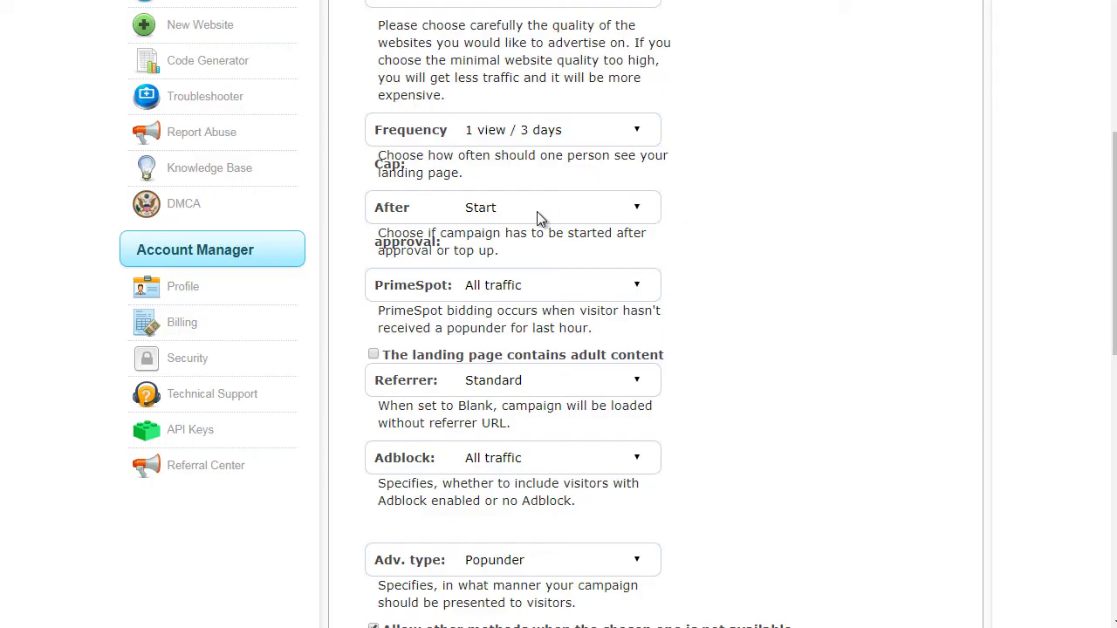
{"action": "left_click", "coordinate": [536, 212]}
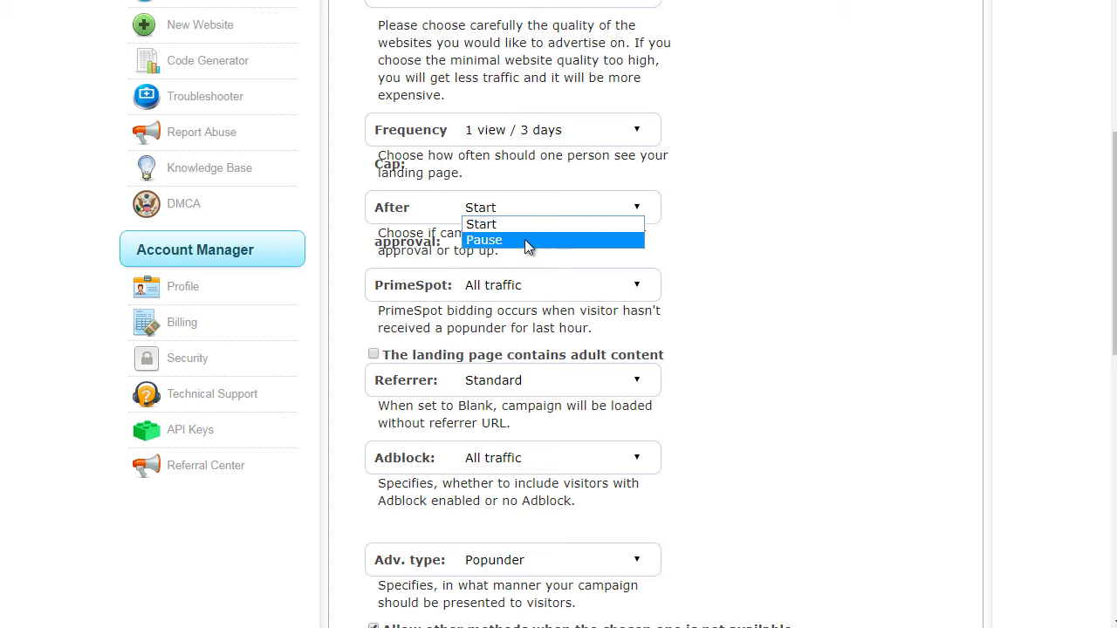
{"action": "left_click", "coordinate": [525, 240]}
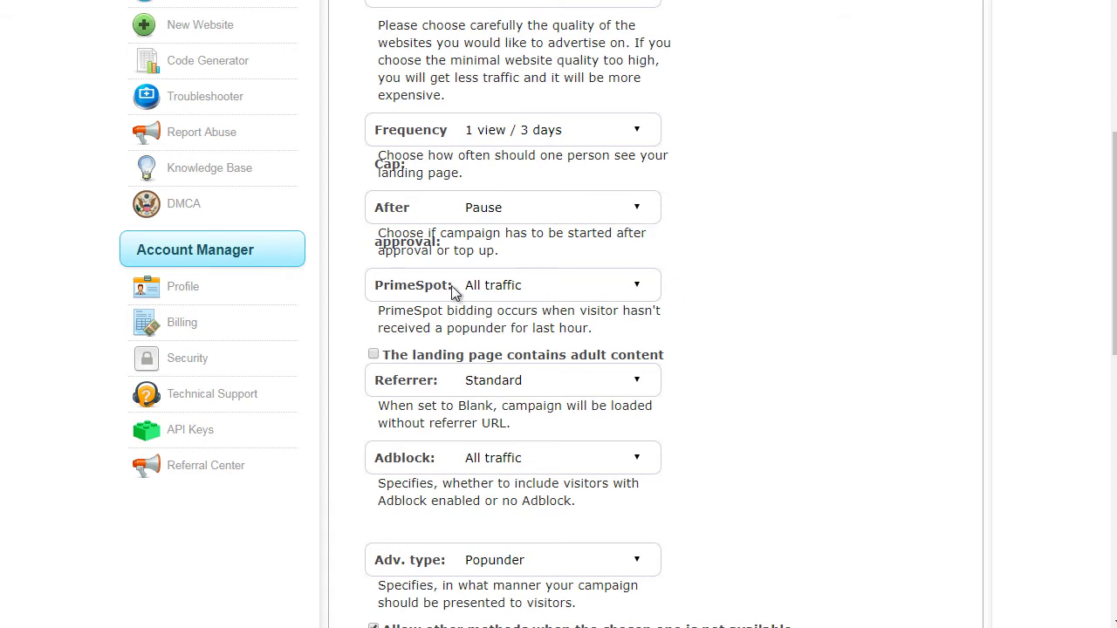
- Choose PrimeSpot only, keep Standard referrer, pick Non-Adblock only, and disallow other methods
{"action": "left_click", "coordinate": [477, 287]}
{"action": "left_click", "coordinate": [478, 316]}
{"action": "scroll", "coordinate": [763, 179], "scroll_direction": "down", "scroll_amount": 3}
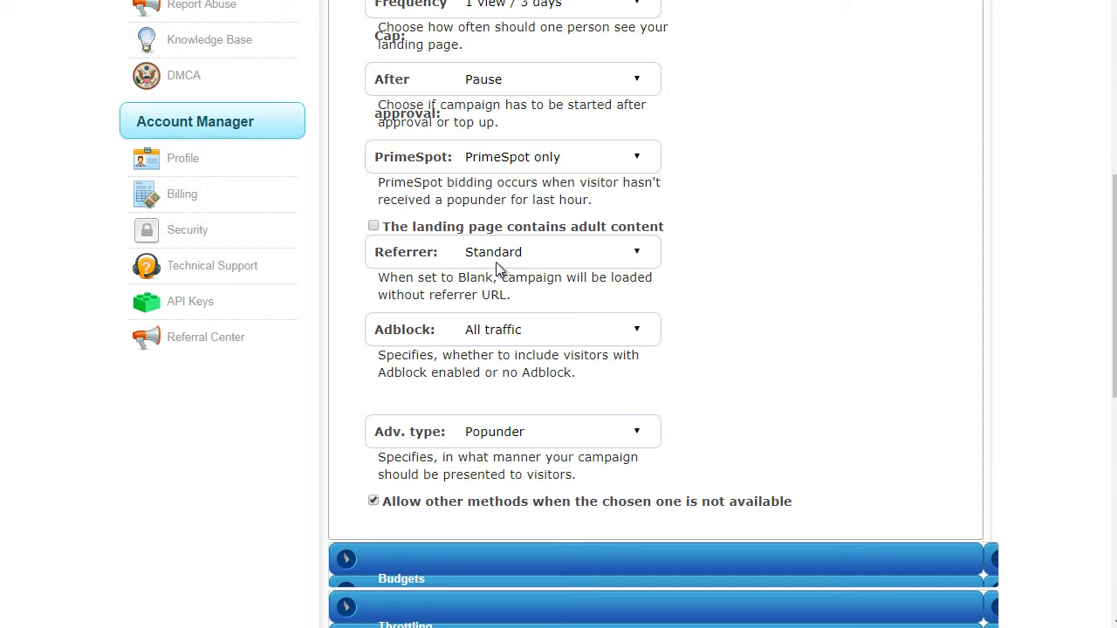
{"action": "left_click", "coordinate": [637, 253]}
{"action": "left_click", "coordinate": [673, 267]}
{"action": "left_click", "coordinate": [546, 331]}
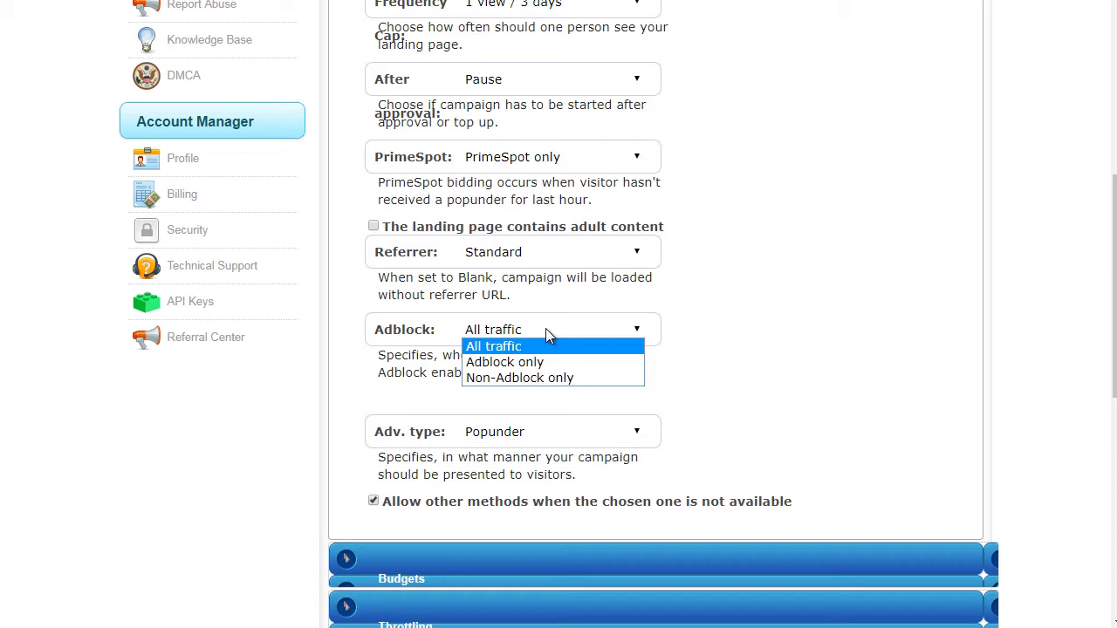
{"action": "left_click", "coordinate": [541, 377]}
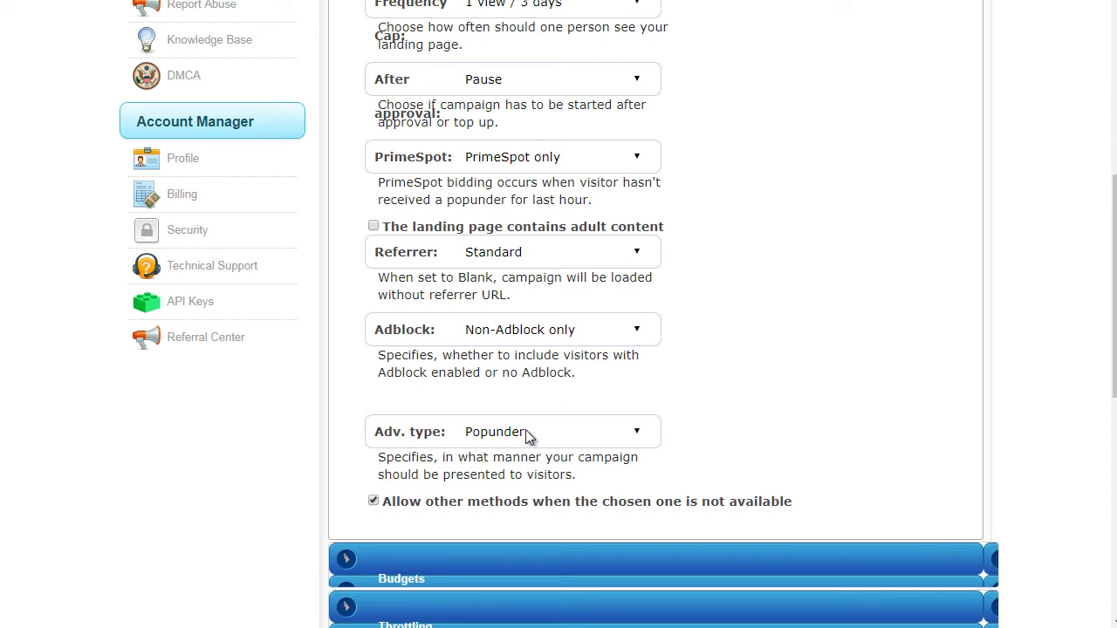
{"action": "left_click", "coordinate": [373, 502]}
- Expand Budgets and enter Max Bid 0.005 and total Budget 10
{"action": "scroll", "coordinate": [588, 190], "scroll_direction": "down", "scroll_amount": 3}
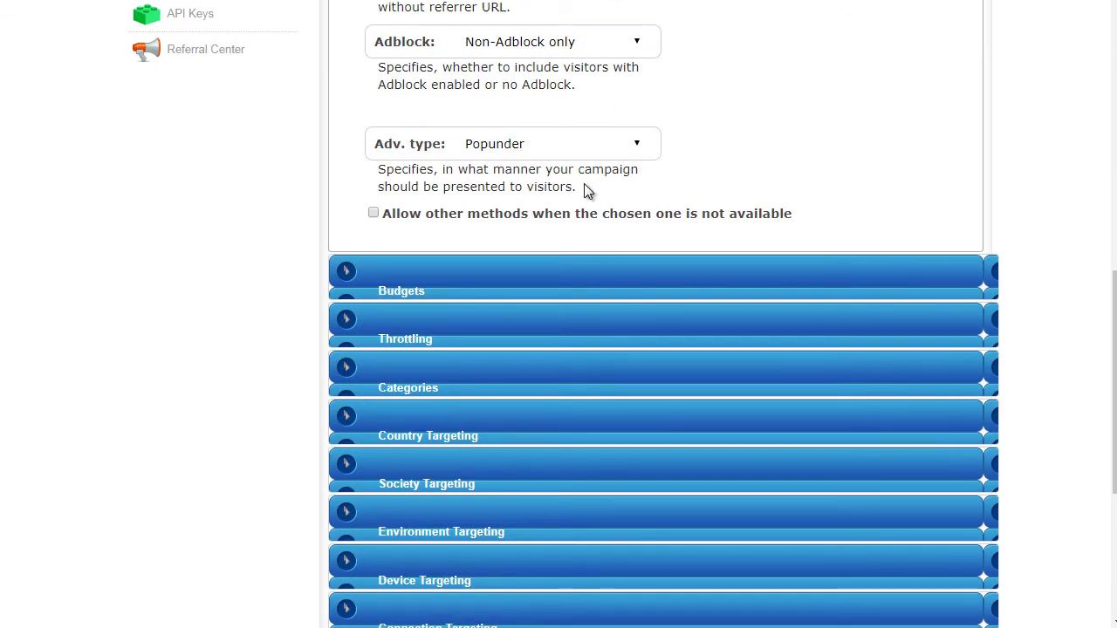
{"action": "left_click", "coordinate": [521, 289]}
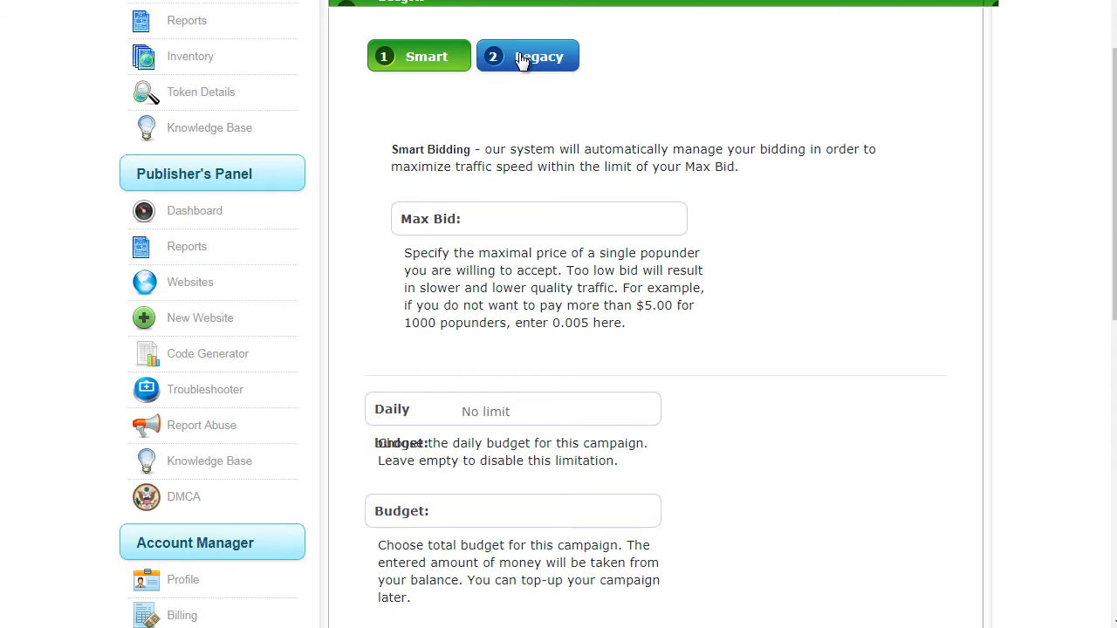
{"action": "left_click", "coordinate": [476, 227]}
{"action": "type", "text": "0.005"}
{"action": "left_click", "coordinate": [480, 514]}
{"action": "type", "text": "10"}
- Scroll down and expand the Throttling settings
{"action": "left_click_drag", "start_coordinate": [1112, 230], "coordinate": [1114, 314]}
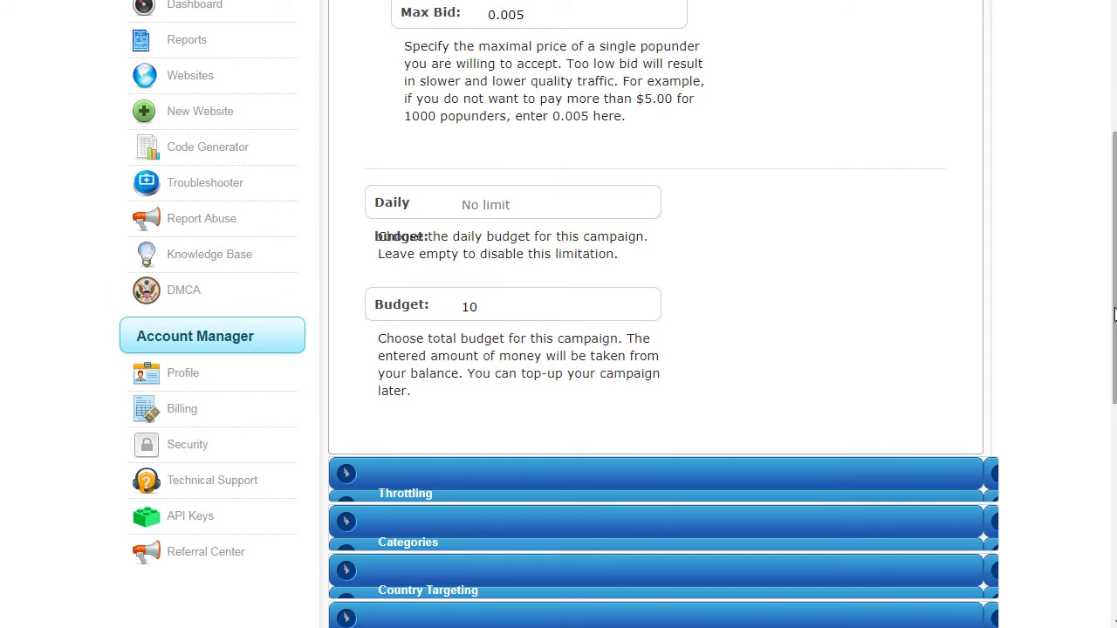
{"action": "left_click_drag", "start_coordinate": [1114, 315], "coordinate": [1113, 343]}
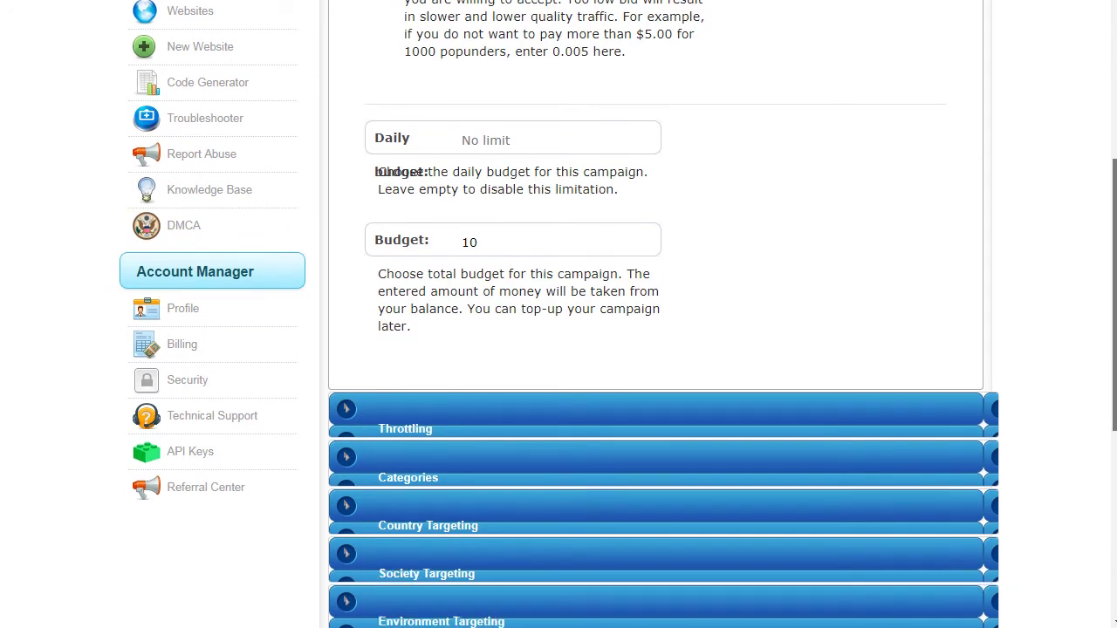
{"action": "scroll", "coordinate": [686, 212], "scroll_direction": "down", "scroll_amount": 2}
{"action": "left_click", "coordinate": [686, 212]}
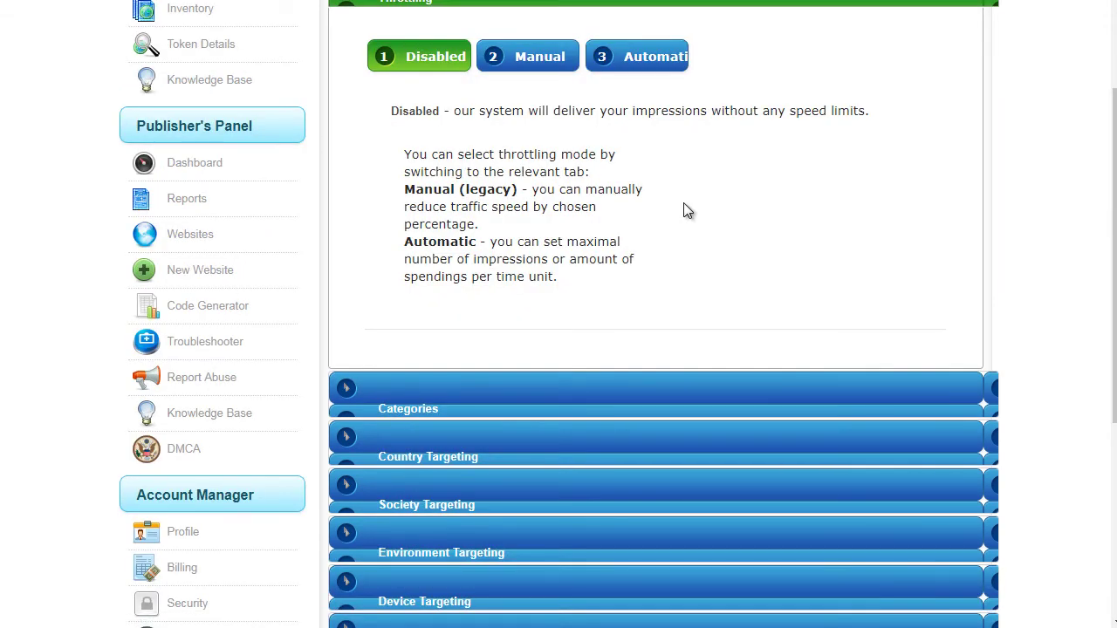
- Open category targeting and filter the available categories by 'general'
{"action": "left_click", "coordinate": [672, 390]}
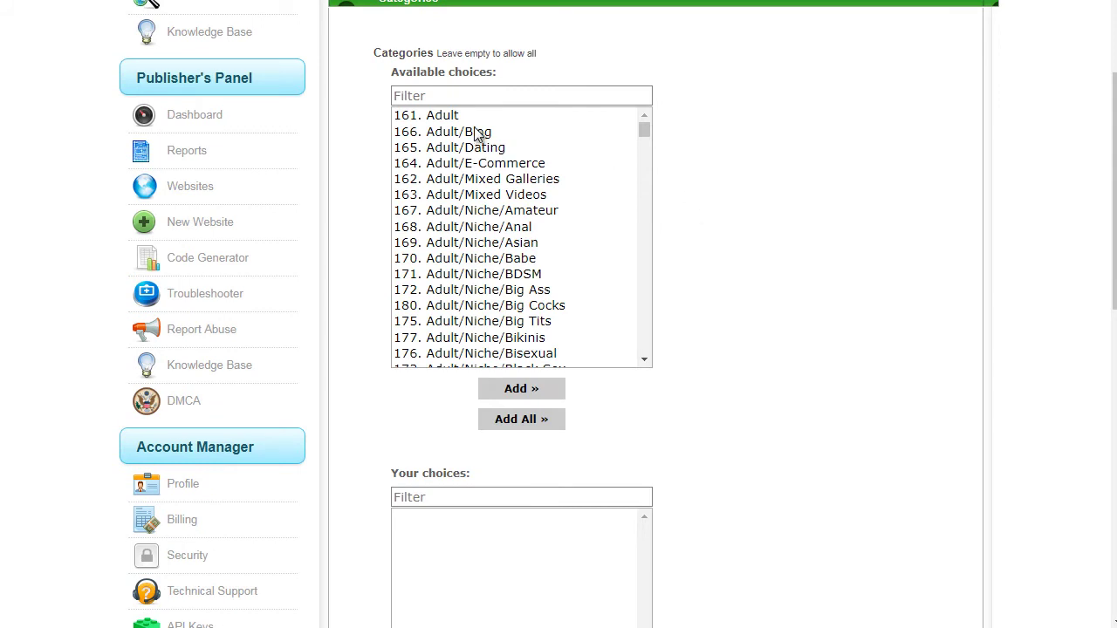
{"action": "left_click_drag", "start_coordinate": [644, 129], "coordinate": [646, 151]}
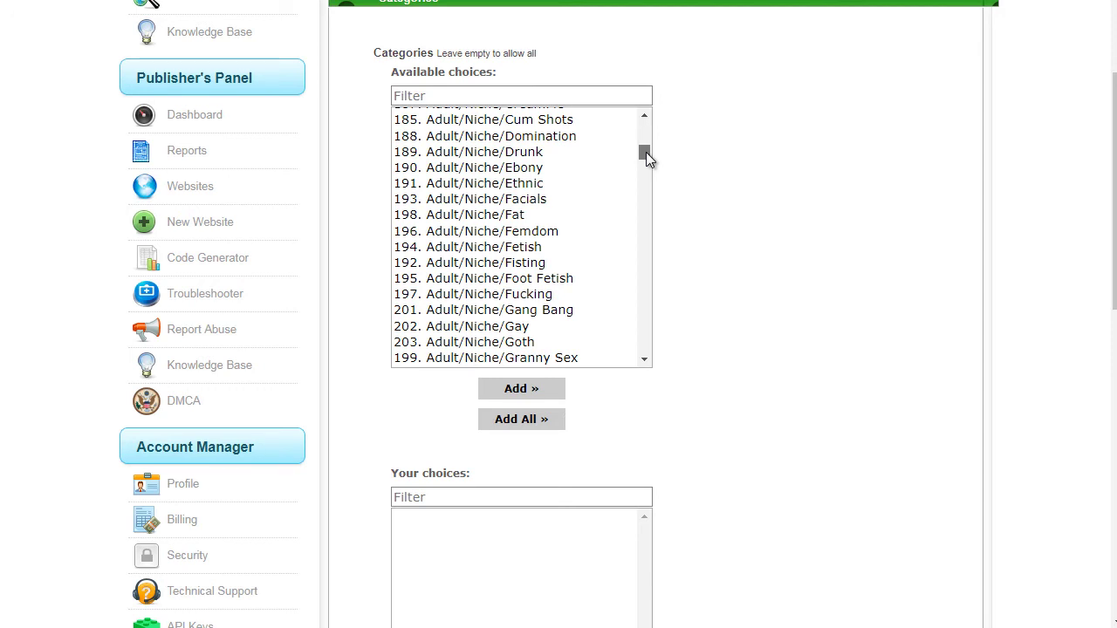
{"action": "left_click_drag", "start_coordinate": [646, 152], "coordinate": [651, 216]}
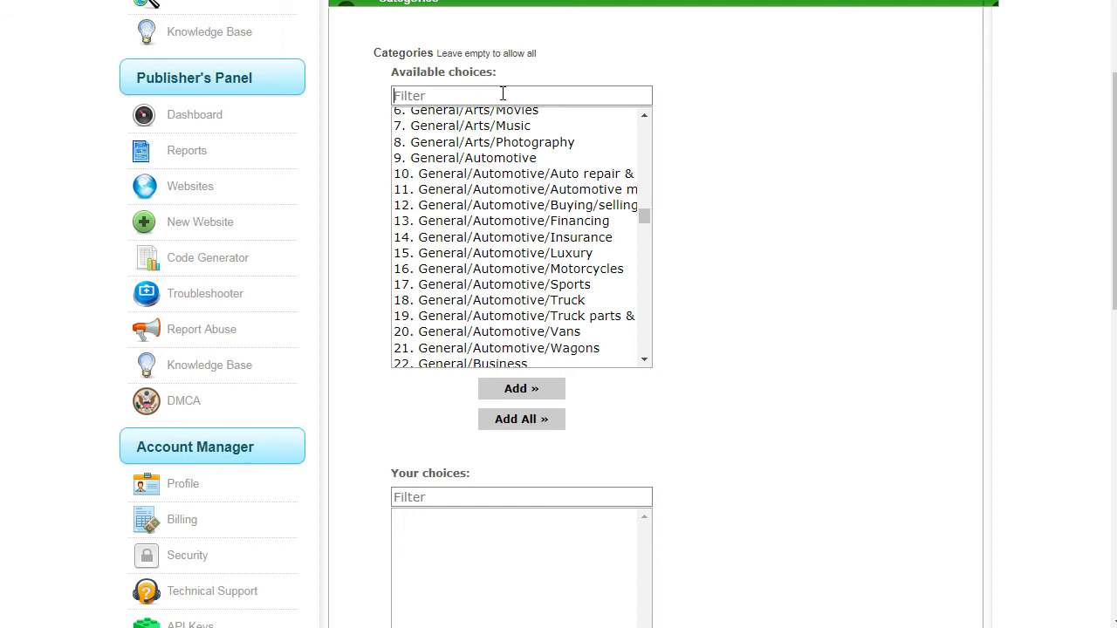
{"action": "left_click", "coordinate": [503, 93]}
{"action": "type", "text": "general"}
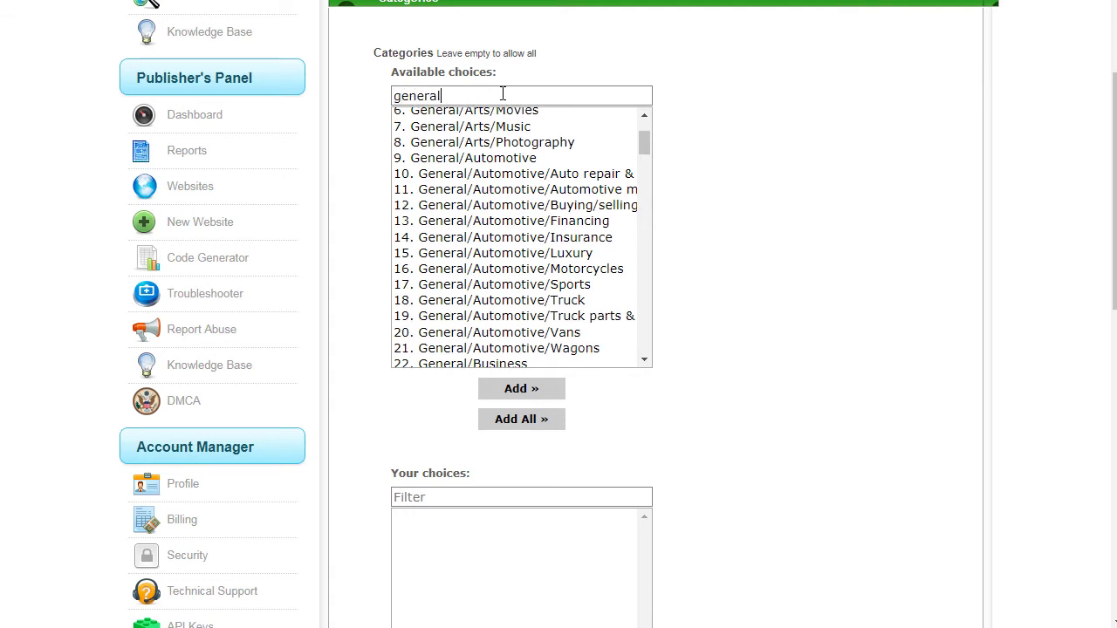
{"action": "left_click_drag", "start_coordinate": [649, 140], "coordinate": [648, 111]}
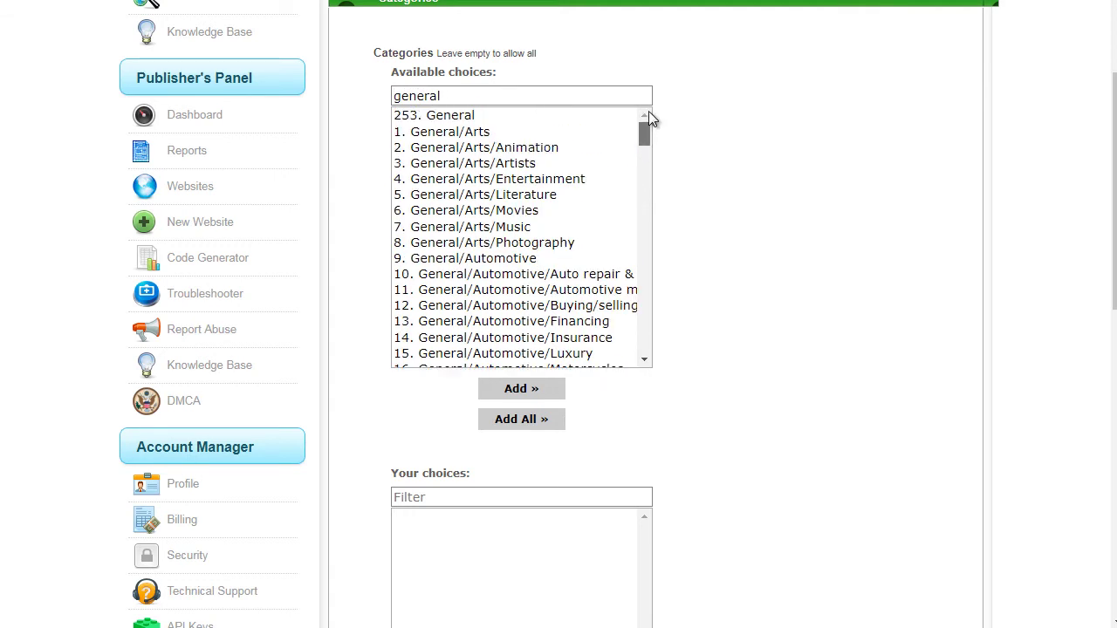
{"action": "left_click", "coordinate": [515, 132]}
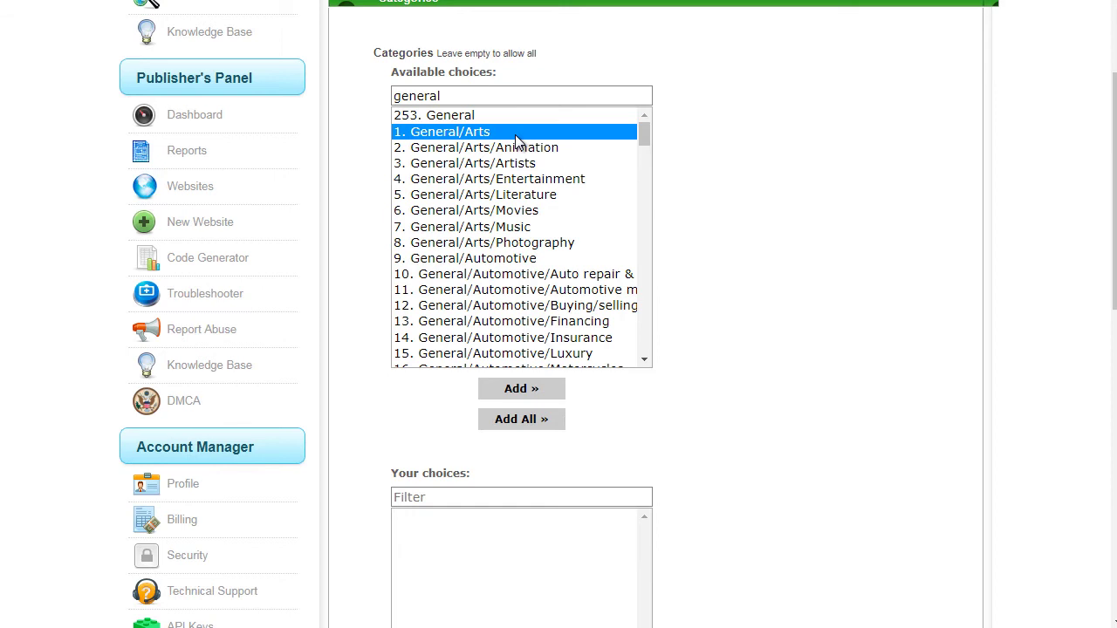
{"action": "left_click", "coordinate": [537, 164]}
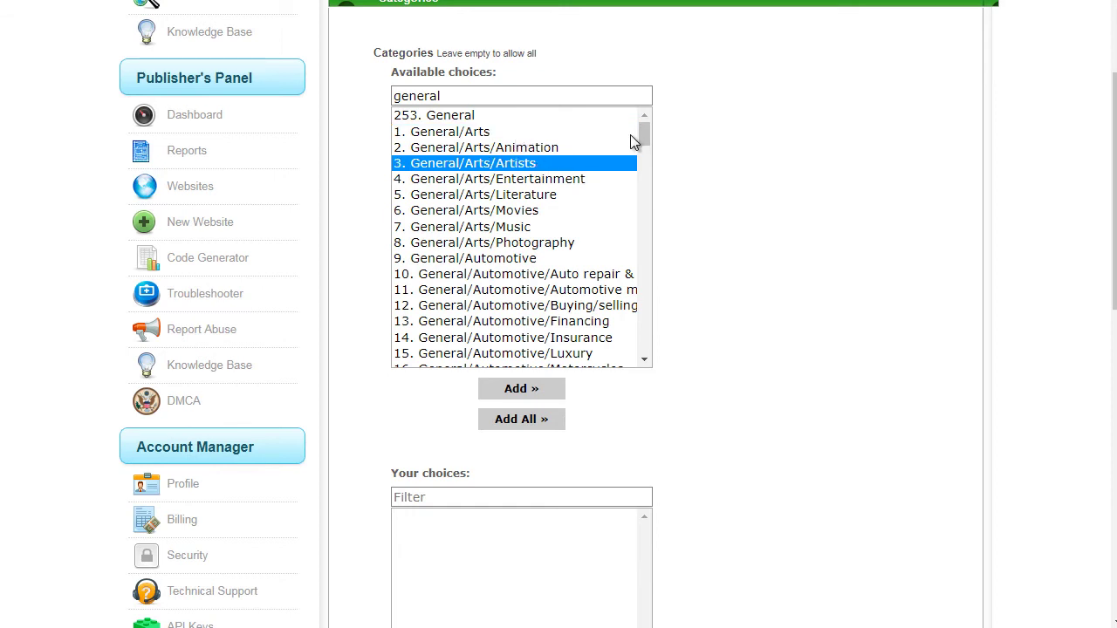
- Add General/Business and Automotive categories 10–21 to Your choices
{"action": "left_click_drag", "start_coordinate": [642, 138], "coordinate": [642, 116]}
{"action": "scroll", "coordinate": [644, 197], "scroll_direction": "down", "scroll_amount": 5}
{"action": "left_click_drag", "start_coordinate": [649, 159], "coordinate": [642, 140]}
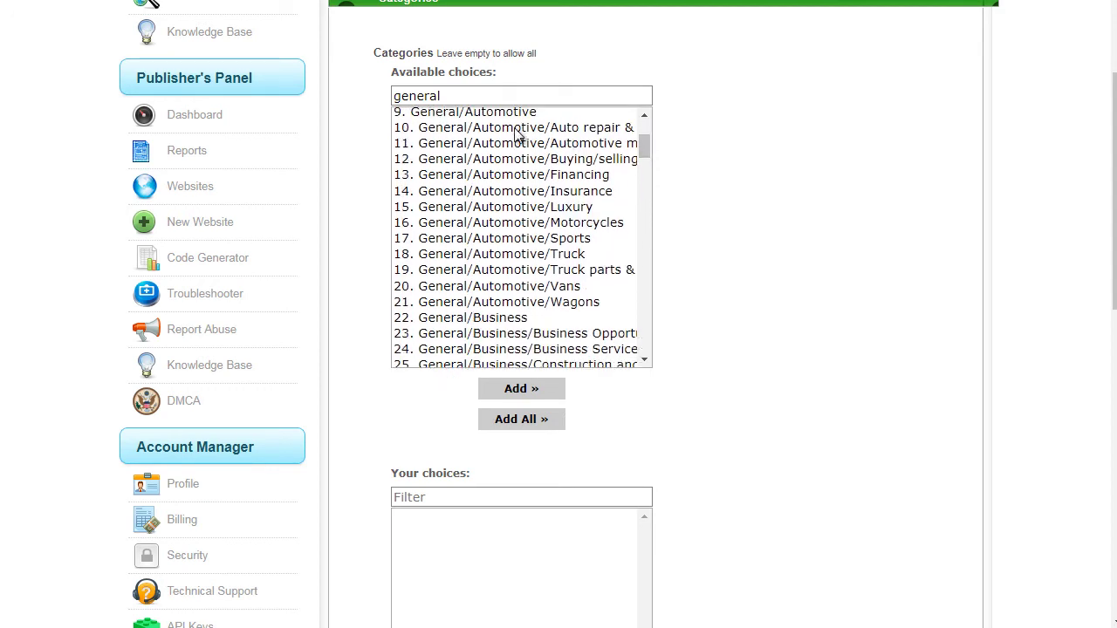
{"action": "left_click_drag", "start_coordinate": [519, 131], "coordinate": [517, 324]}
{"action": "left_click", "coordinate": [520, 322]}
{"action": "double_click", "coordinate": [520, 321]}
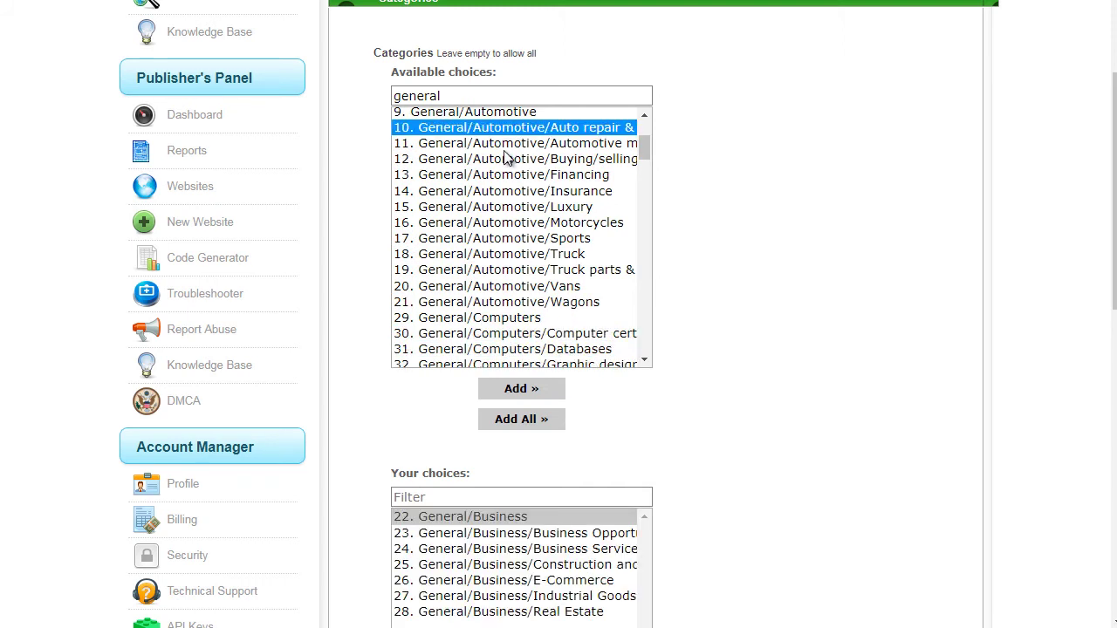
{"action": "left_click_drag", "start_coordinate": [506, 131], "coordinate": [537, 307]}
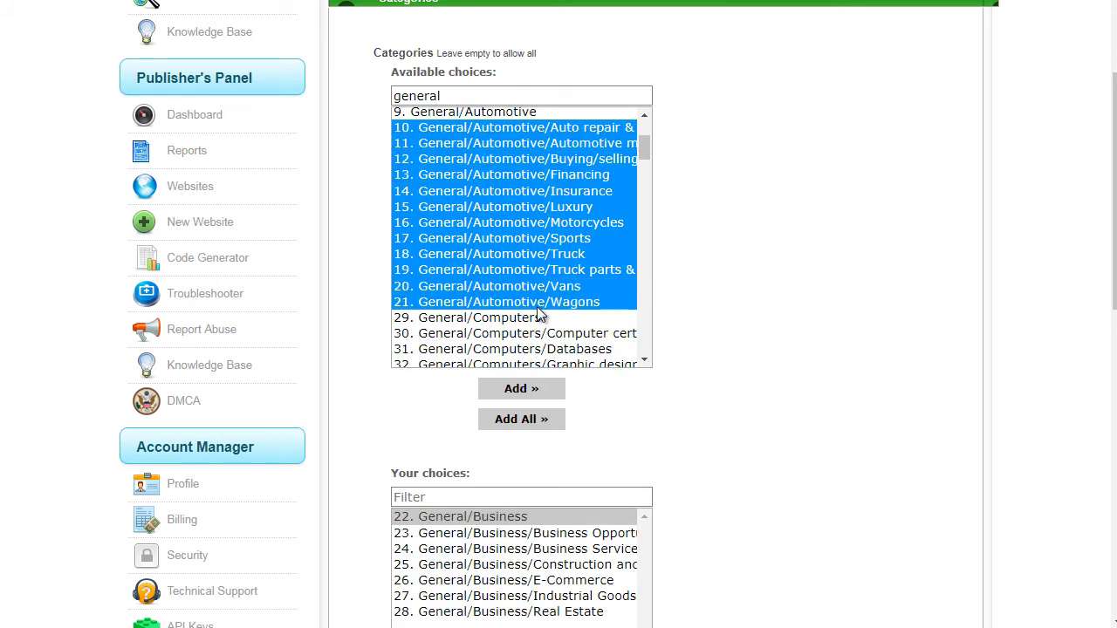
{"action": "left_click", "coordinate": [532, 397]}
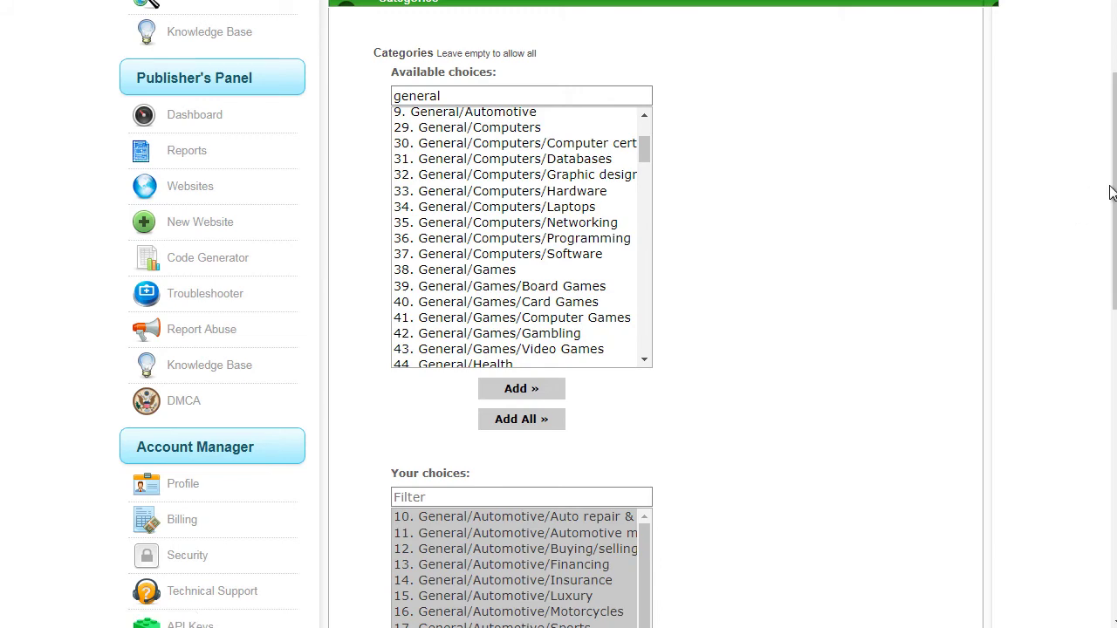
- Select all chosen categories and remove them from Your choices
{"action": "left_click_drag", "start_coordinate": [1114, 201], "coordinate": [1113, 299]}
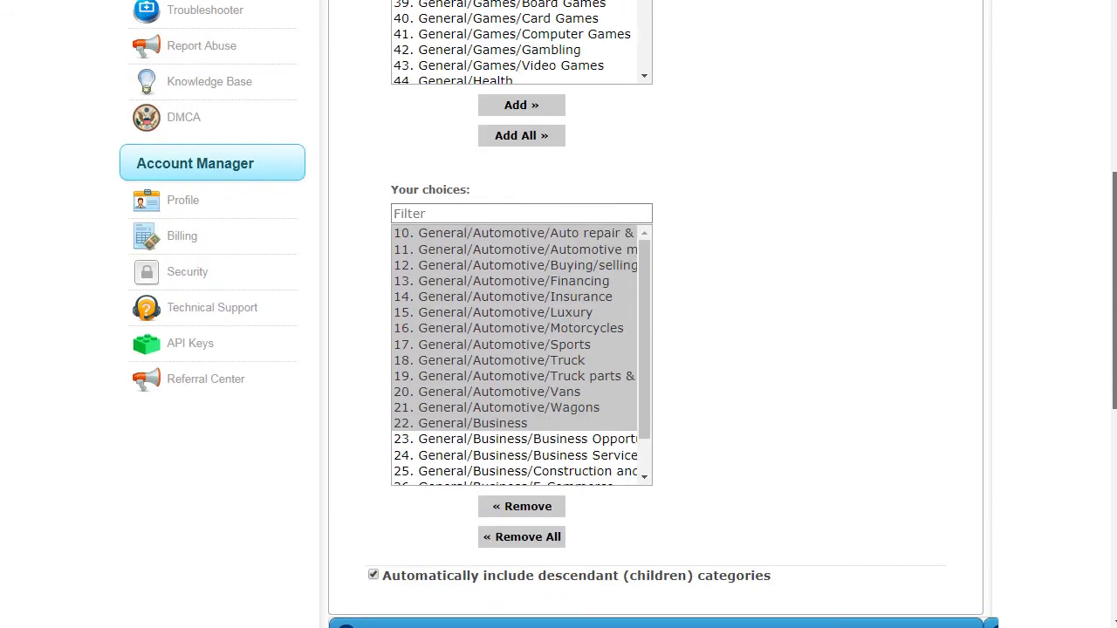
{"action": "left_click", "coordinate": [523, 376]}
{"action": "key", "text": "ctrl+a"}
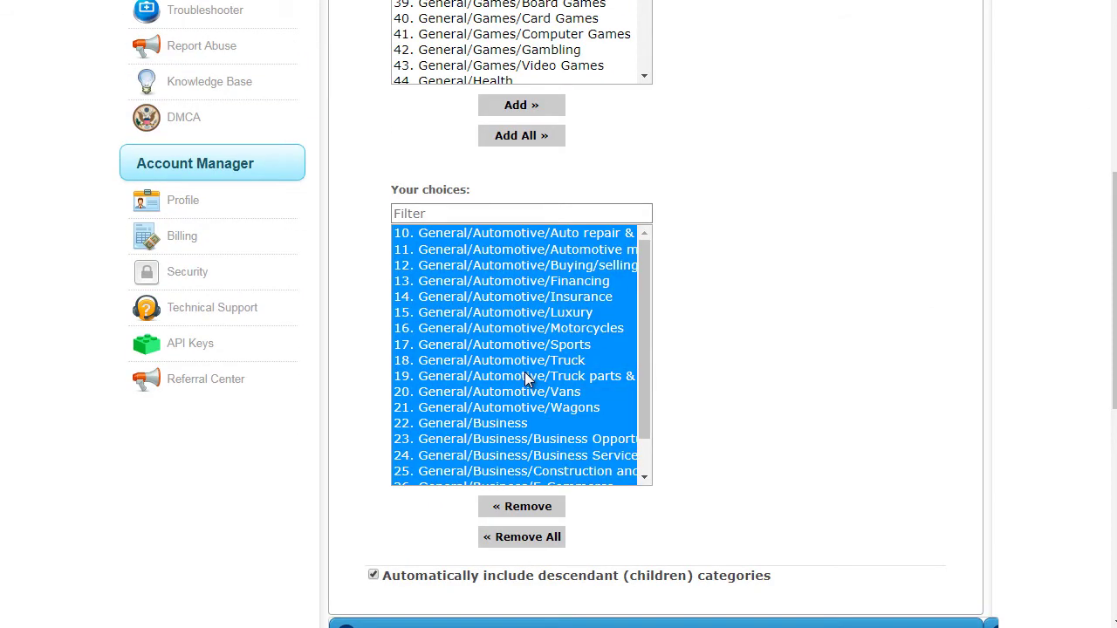
{"action": "left_click", "coordinate": [545, 539]}
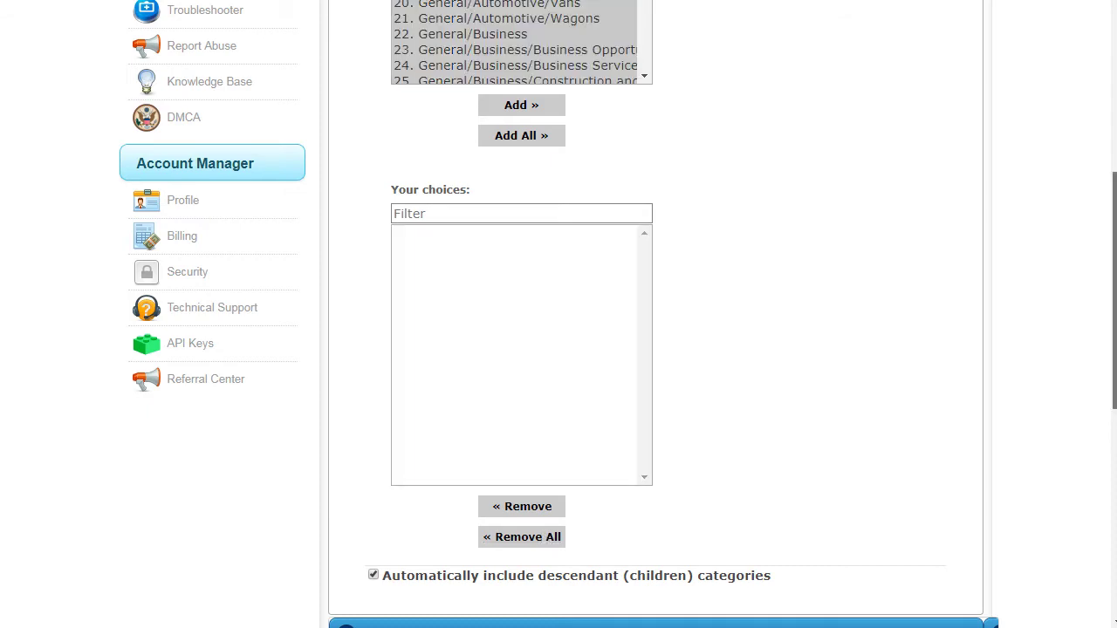
- Select the top-level General category and add it with all subcategories
{"action": "left_click_drag", "start_coordinate": [1113, 288], "coordinate": [1114, 200]}
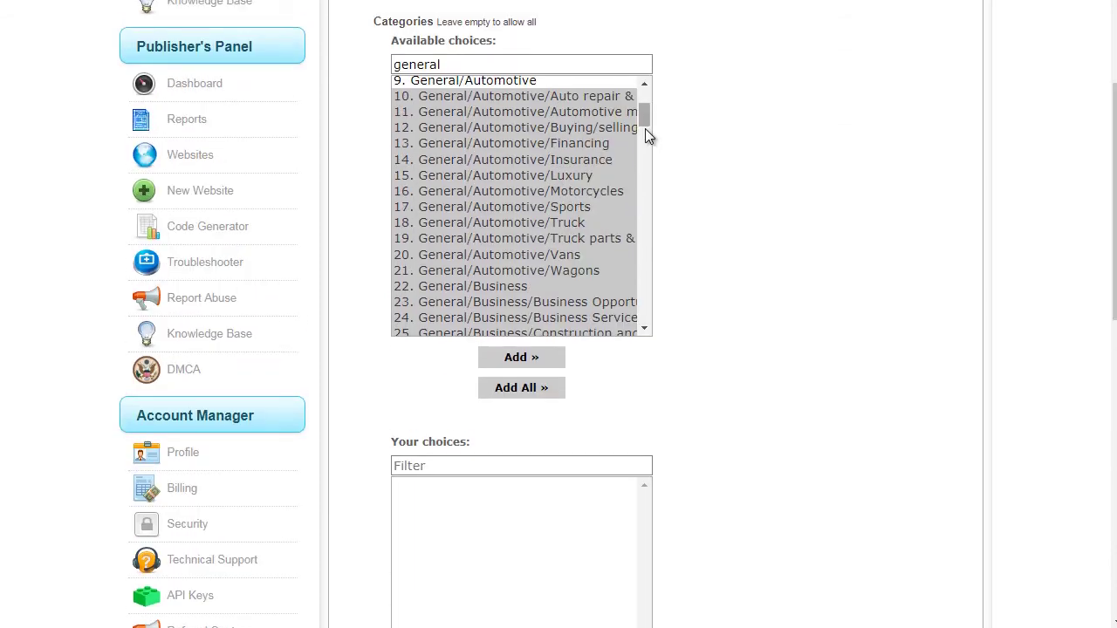
{"action": "left_click_drag", "start_coordinate": [645, 124], "coordinate": [638, 90]}
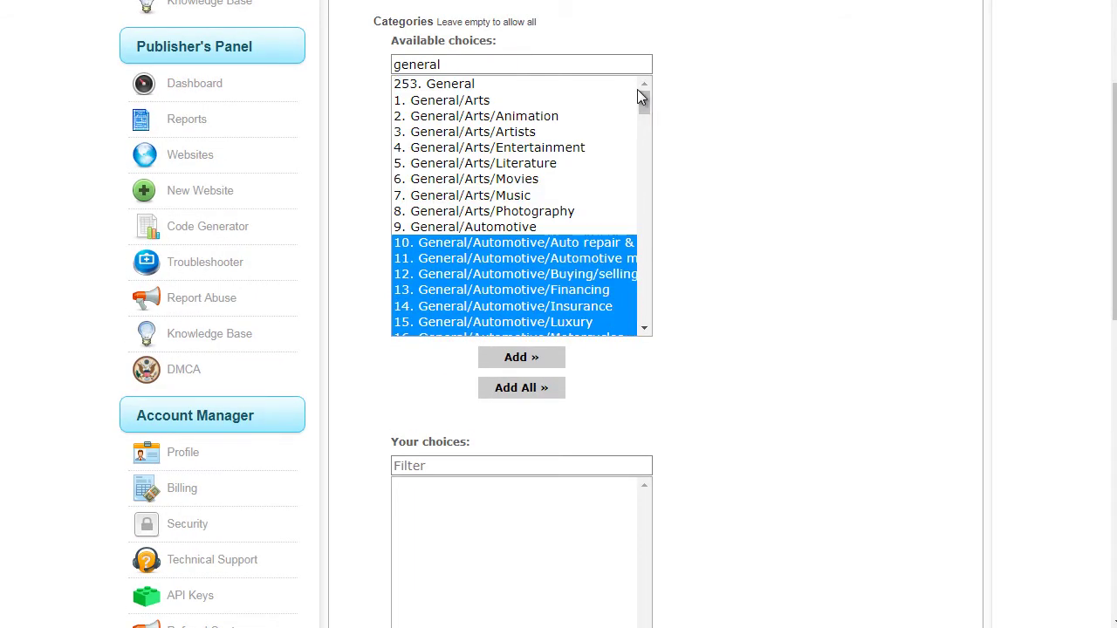
{"action": "left_click", "coordinate": [488, 70]}
{"action": "left_click", "coordinate": [486, 83]}
{"action": "left_click_drag", "start_coordinate": [1113, 182], "coordinate": [1113, 346]}
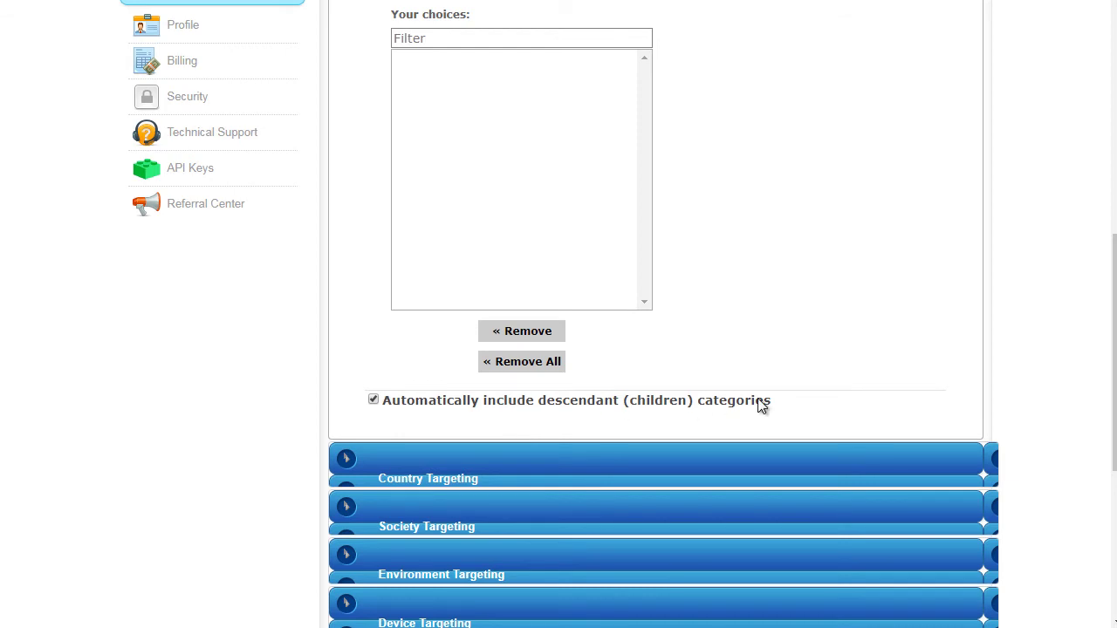
{"action": "mouse_move", "coordinate": [1110, 313]}
{"action": "left_mouse_down"}
{"action": "mouse_move", "coordinate": [1110, 183]}
{"action": "mouse_move", "coordinate": [1105, 311]}
{"action": "left_mouse_up"}
{"action": "left_click", "coordinate": [515, 296]}
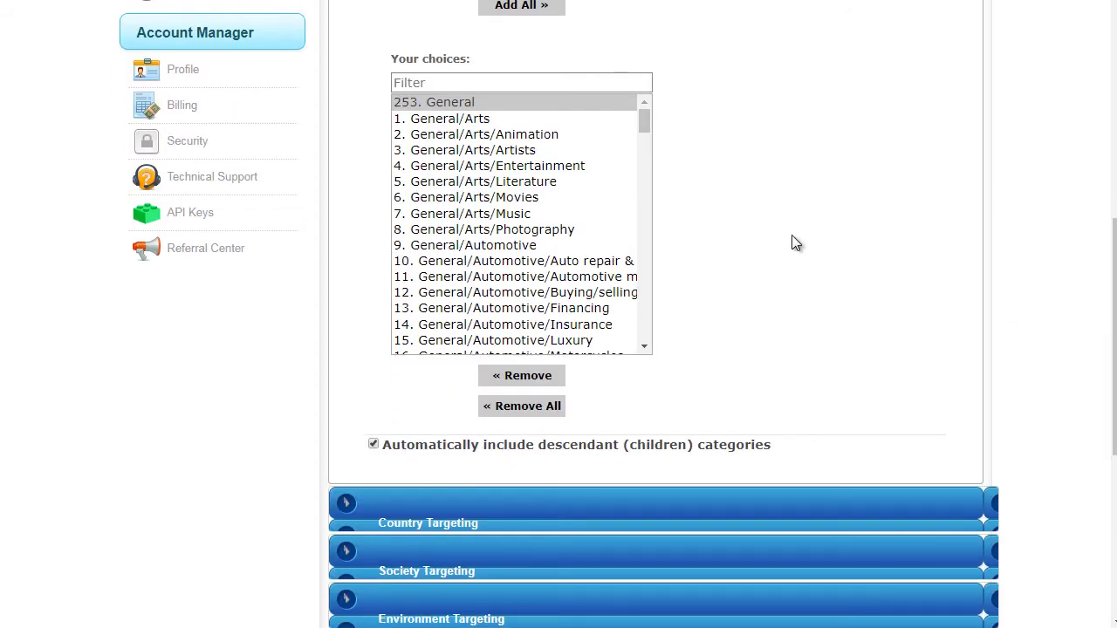
{"action": "left_click_drag", "start_coordinate": [647, 114], "coordinate": [649, 381]}
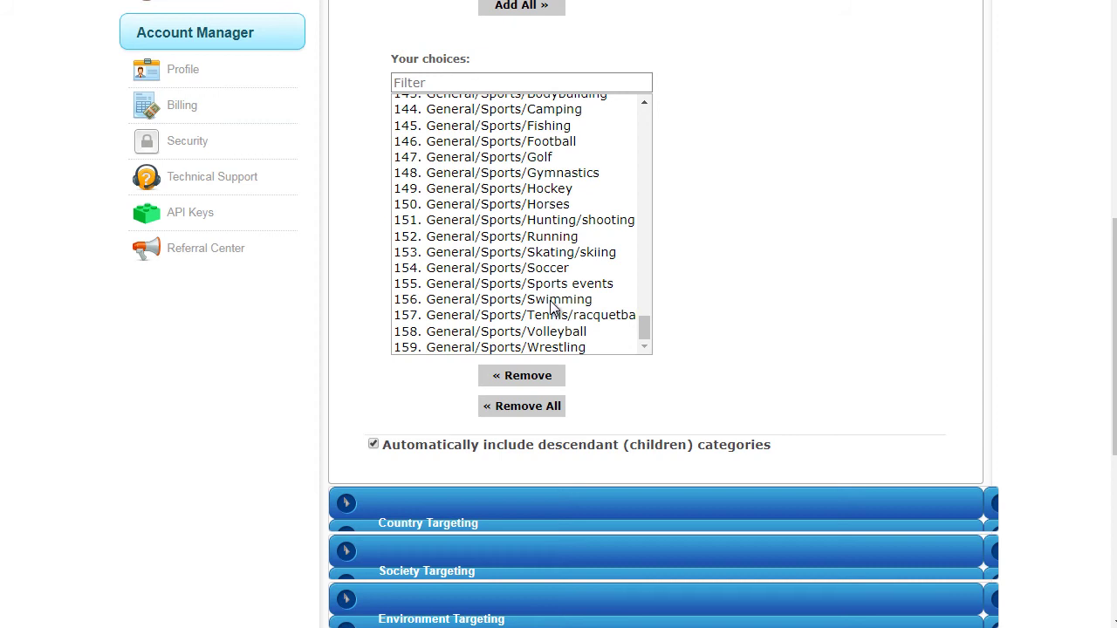
{"action": "scroll", "coordinate": [699, 227], "scroll_direction": "down", "scroll_amount": 1}
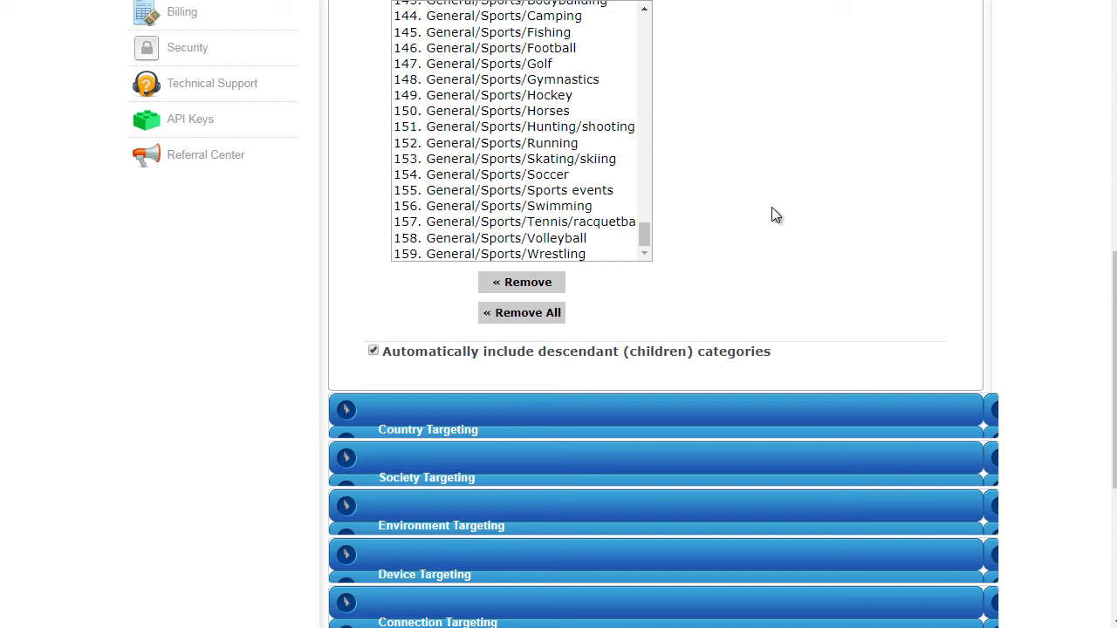
- Open country targeting and add India to the chosen countries
{"action": "left_click", "coordinate": [710, 418]}
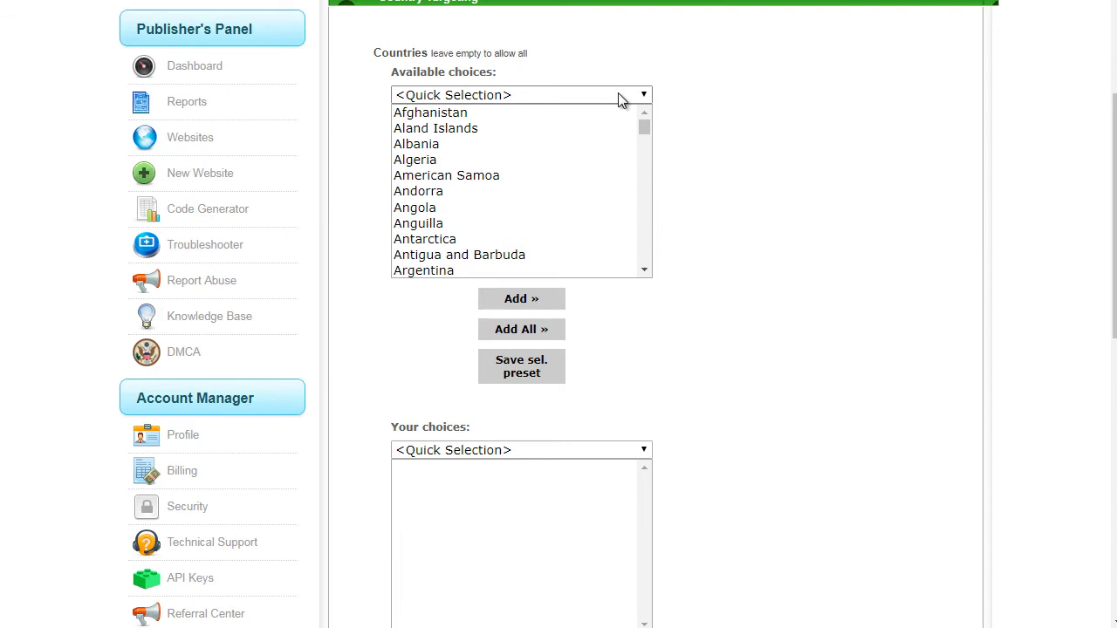
{"action": "left_click_drag", "start_coordinate": [642, 127], "coordinate": [643, 138]}
{"action": "left_click", "coordinate": [454, 188]}
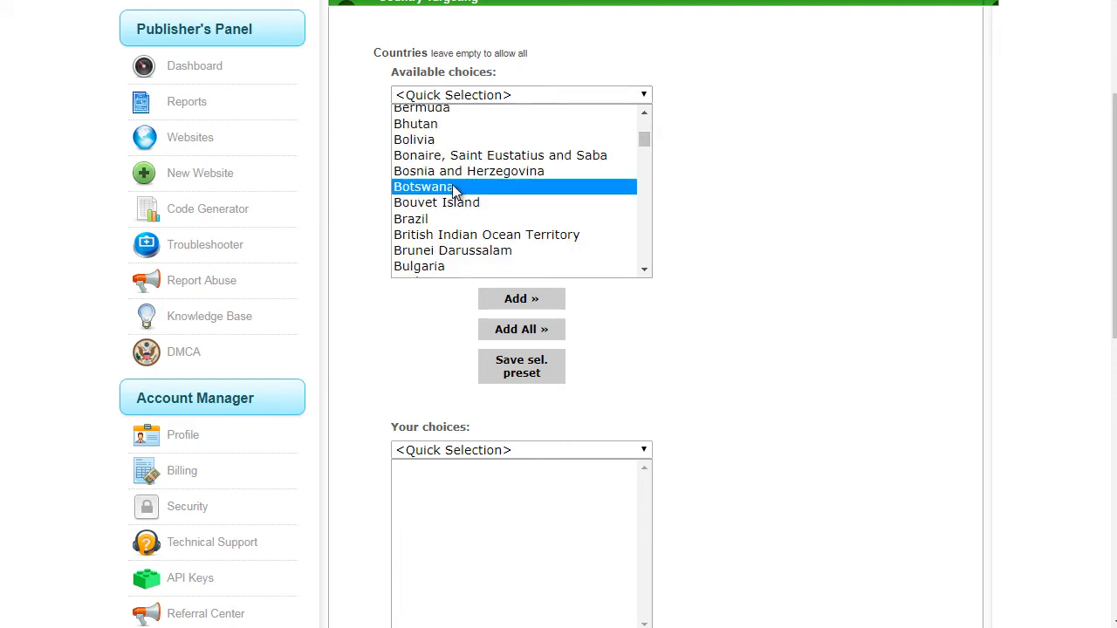
{"action": "key", "text": "i"}
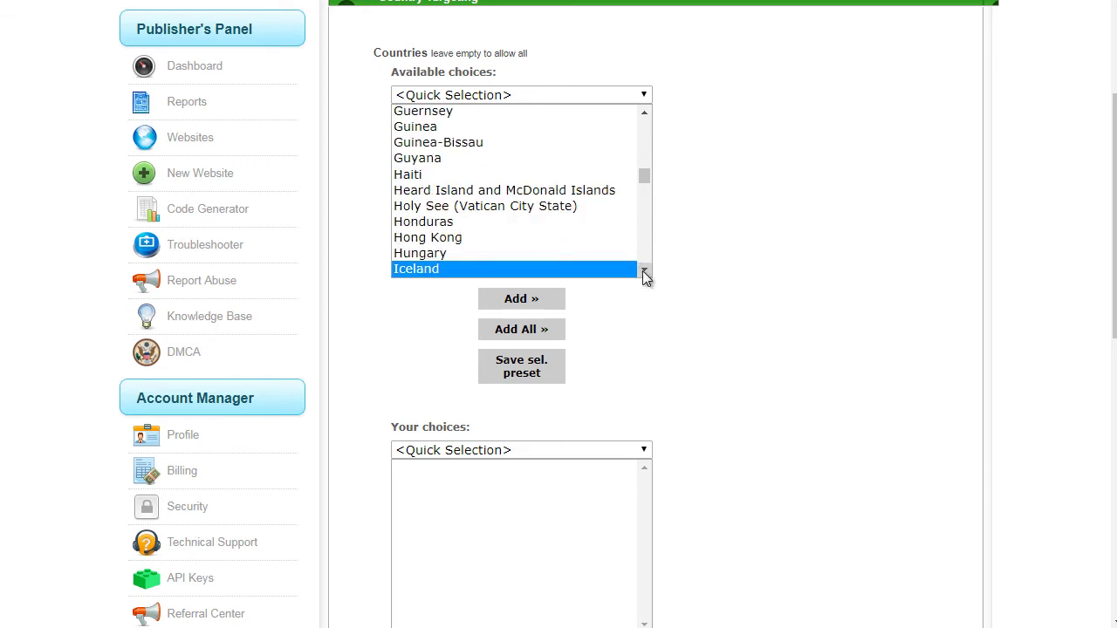
{"action": "scroll", "coordinate": [643, 270], "scroll_direction": "down", "scroll_amount": 3}
{"action": "key", "text": "Down"}
{"action": "left_click", "coordinate": [681, 193]}
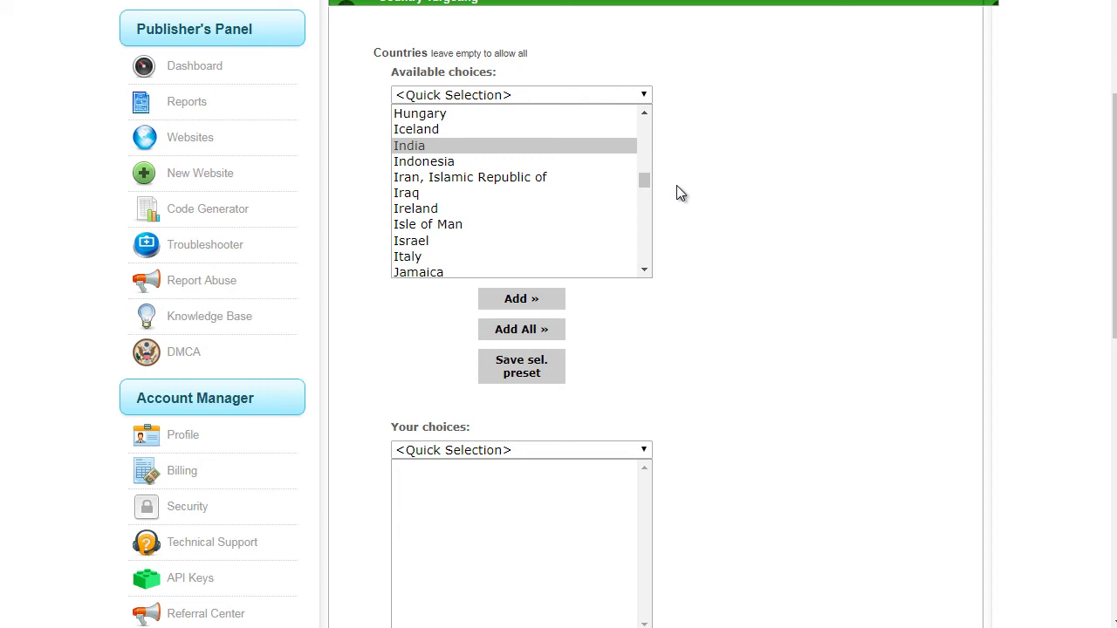
{"action": "left_click", "coordinate": [547, 145]}
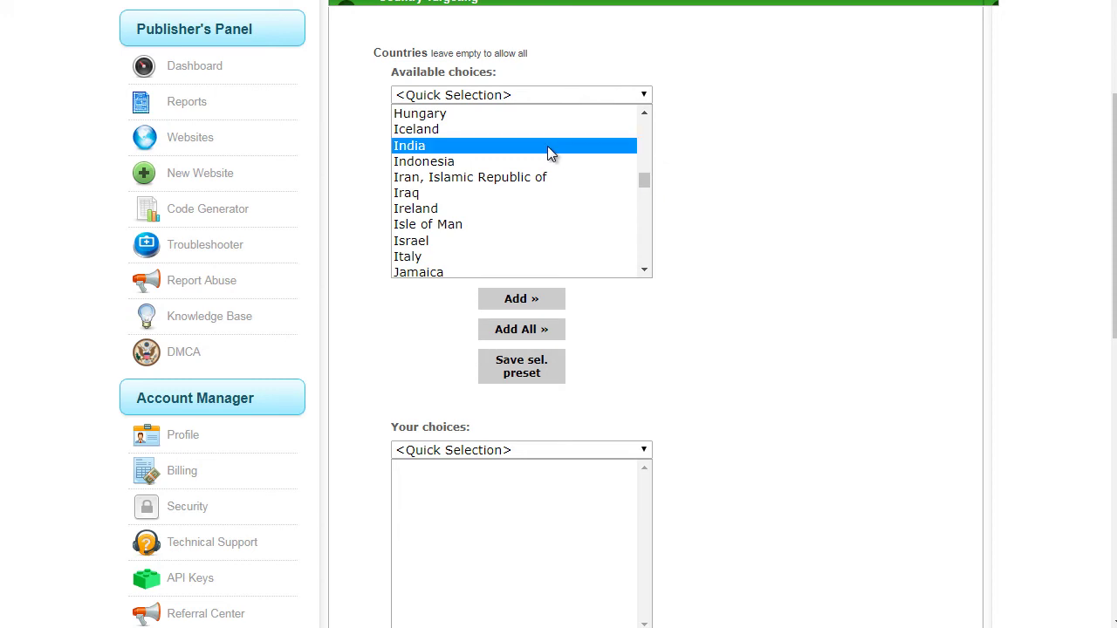
{"action": "left_click", "coordinate": [538, 301]}
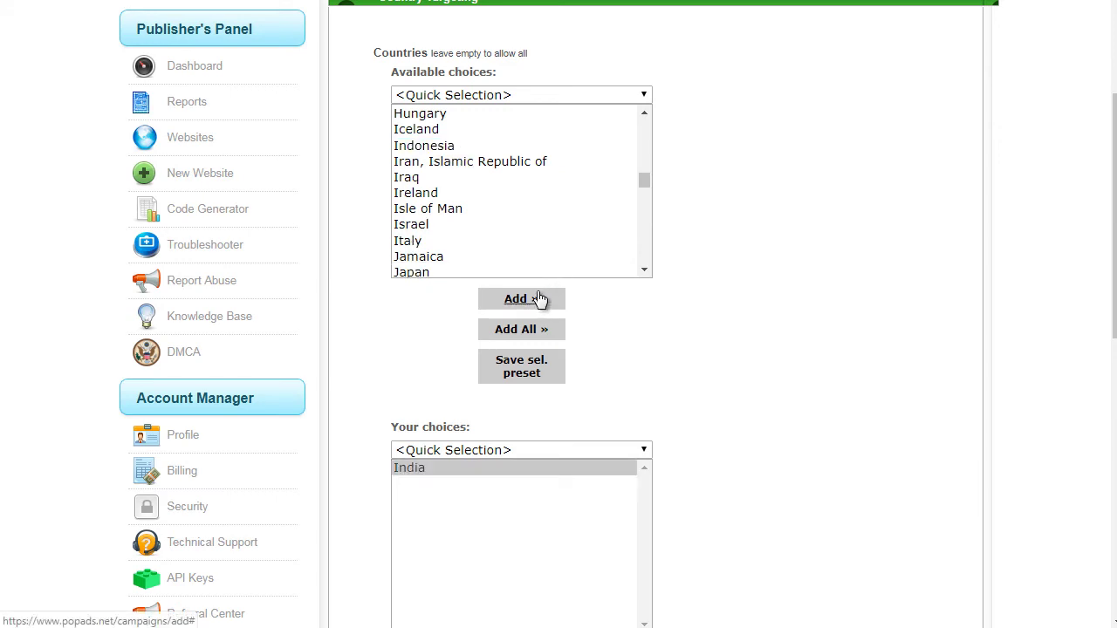
- Scroll past the Countries and Regions lists to the remaining targeting sections
{"action": "scroll", "coordinate": [559, 314], "scroll_direction": "down", "scroll_amount": 3}
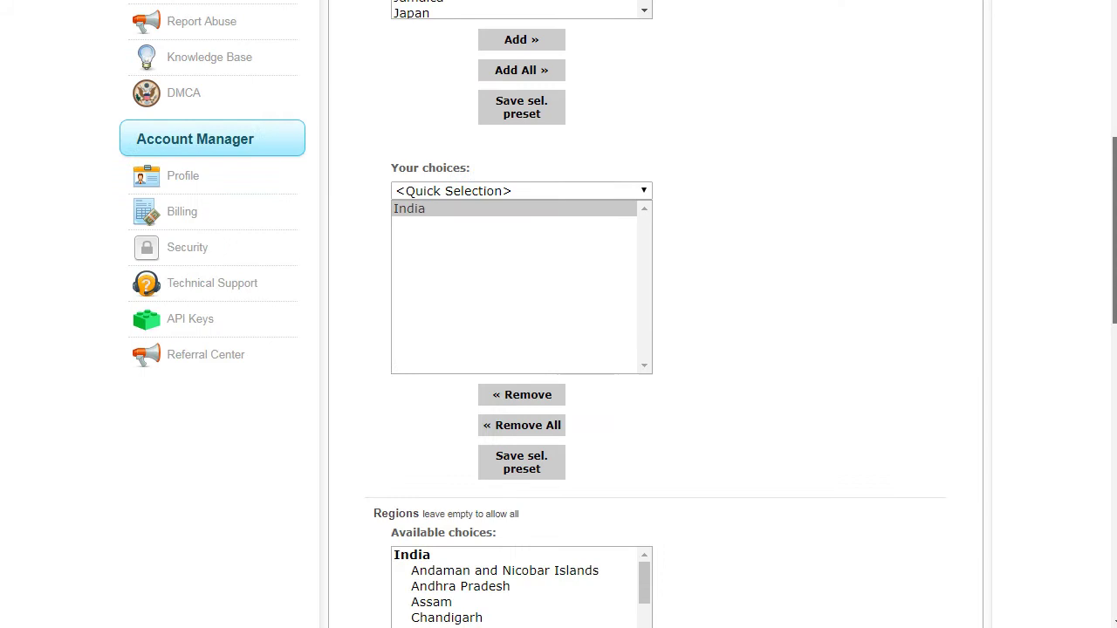
{"action": "scroll", "coordinate": [558, 314], "scroll_direction": "down", "scroll_amount": 1}
{"action": "scroll", "coordinate": [559, 314], "scroll_direction": "down", "scroll_amount": 1}
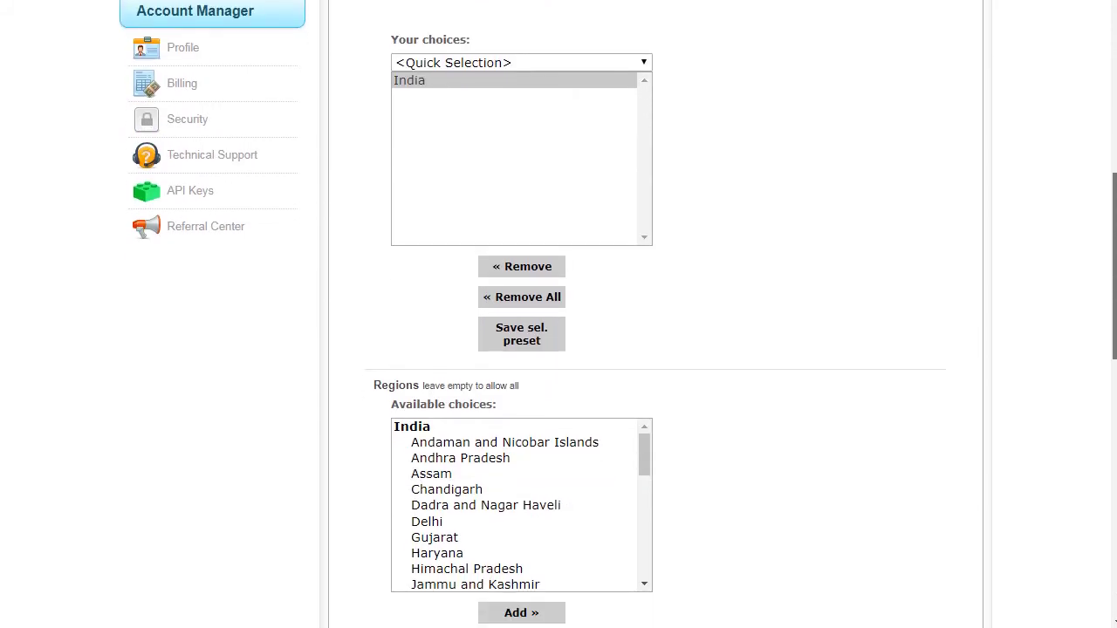
{"action": "scroll", "coordinate": [558, 315], "scroll_direction": "down", "scroll_amount": 1}
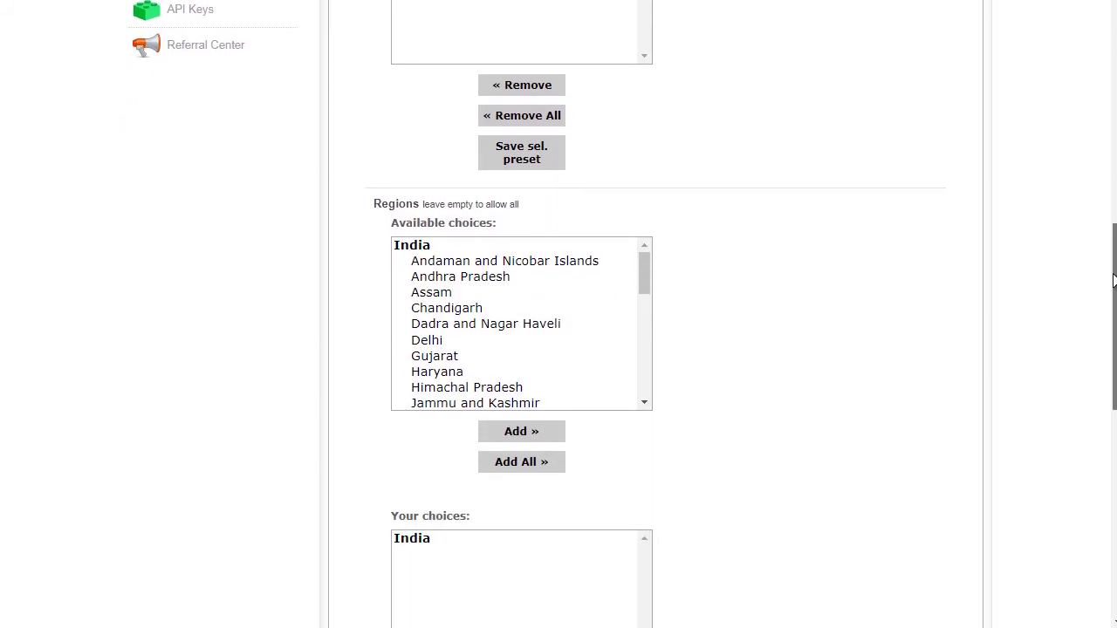
{"action": "scroll", "coordinate": [976, 305], "scroll_direction": "down", "scroll_amount": 2}
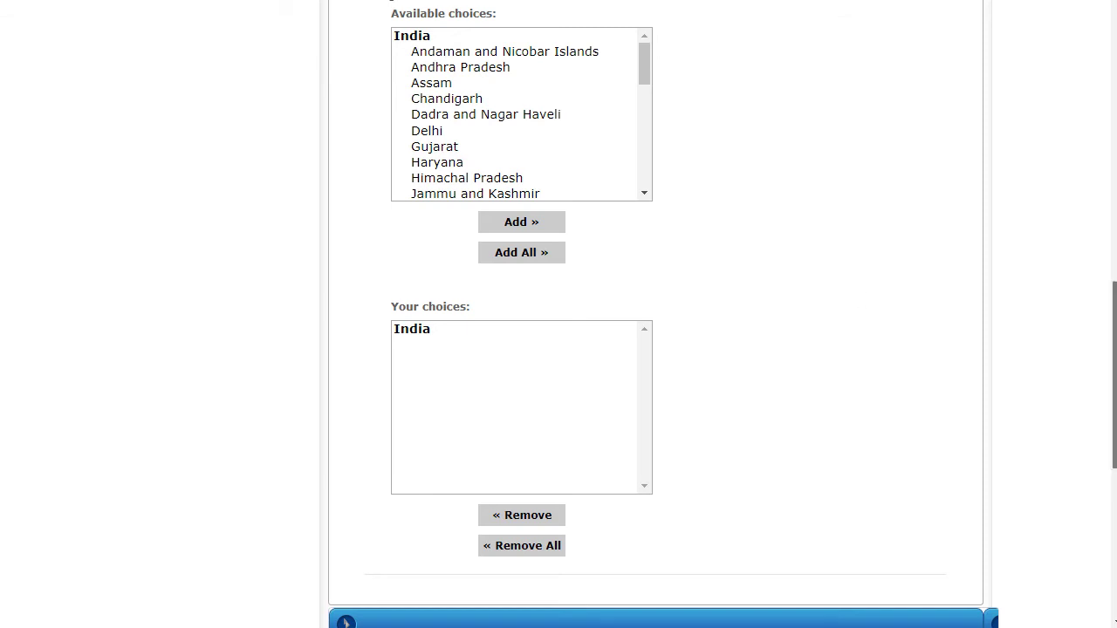
{"action": "left_click_drag", "start_coordinate": [1114, 333], "coordinate": [1109, 423]}
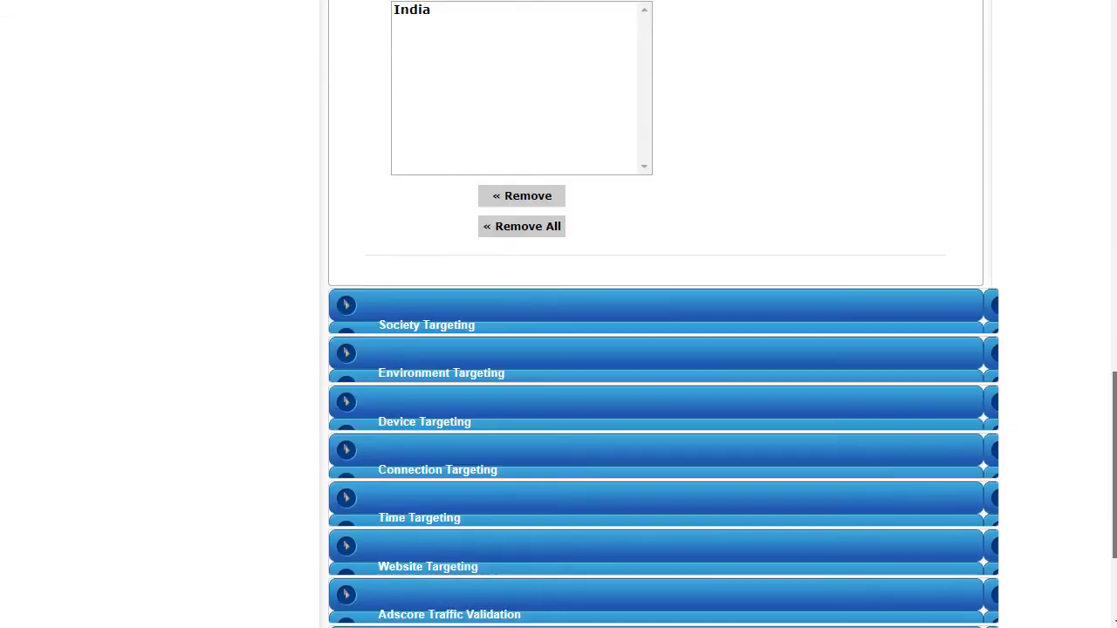
- Expand Society Targeting and add English as the only chosen language
{"action": "left_click", "coordinate": [668, 299]}
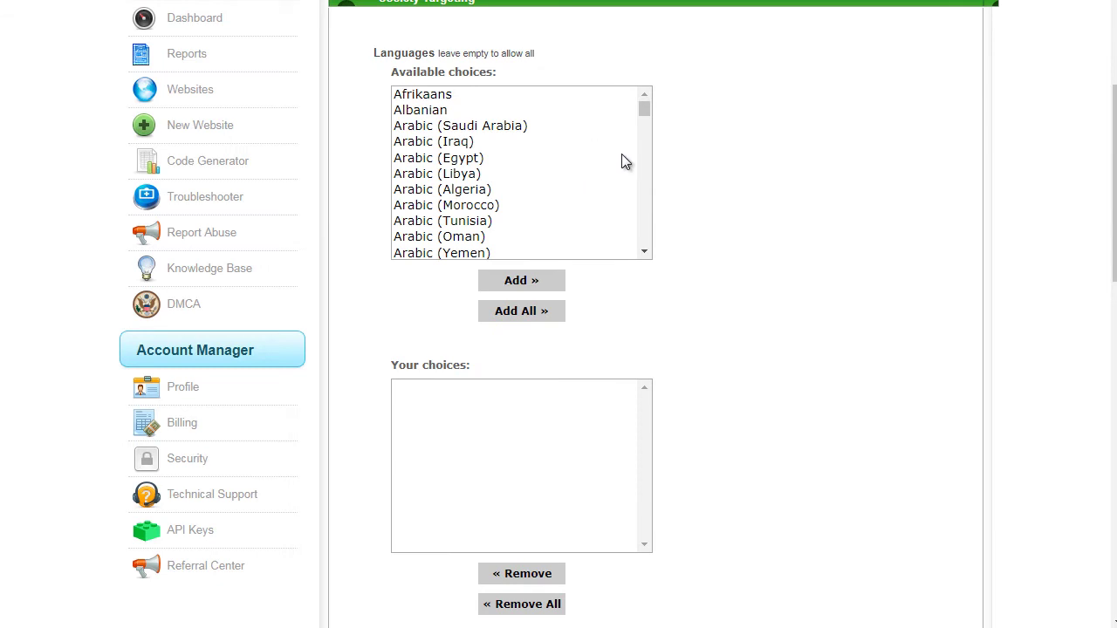
{"action": "left_click", "coordinate": [593, 133]}
{"action": "key", "text": "e"}
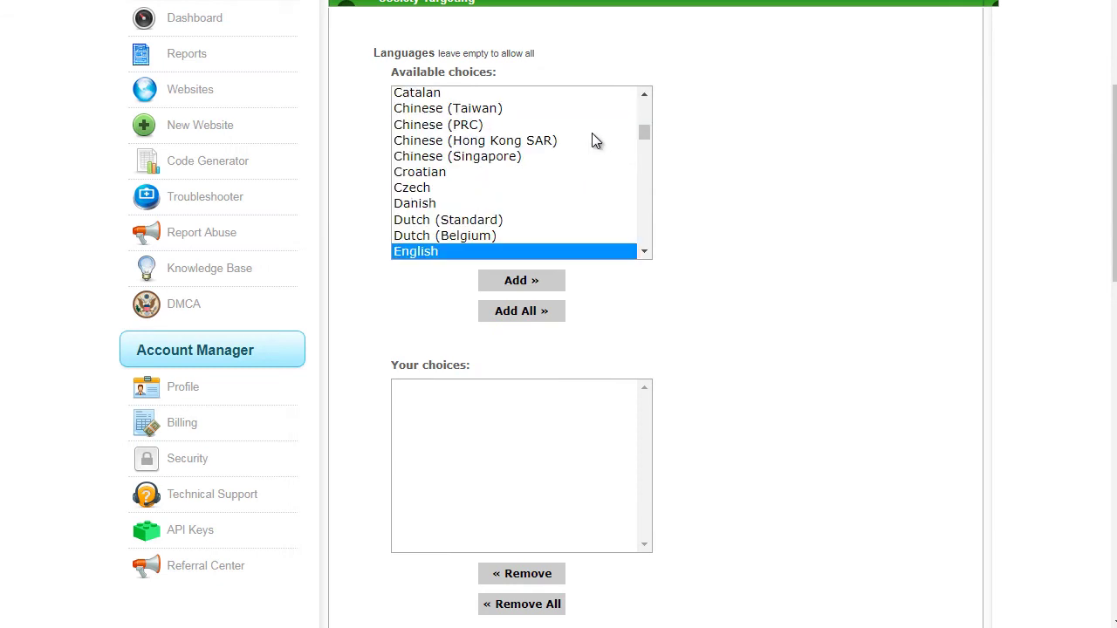
{"action": "left_click", "coordinate": [536, 281]}
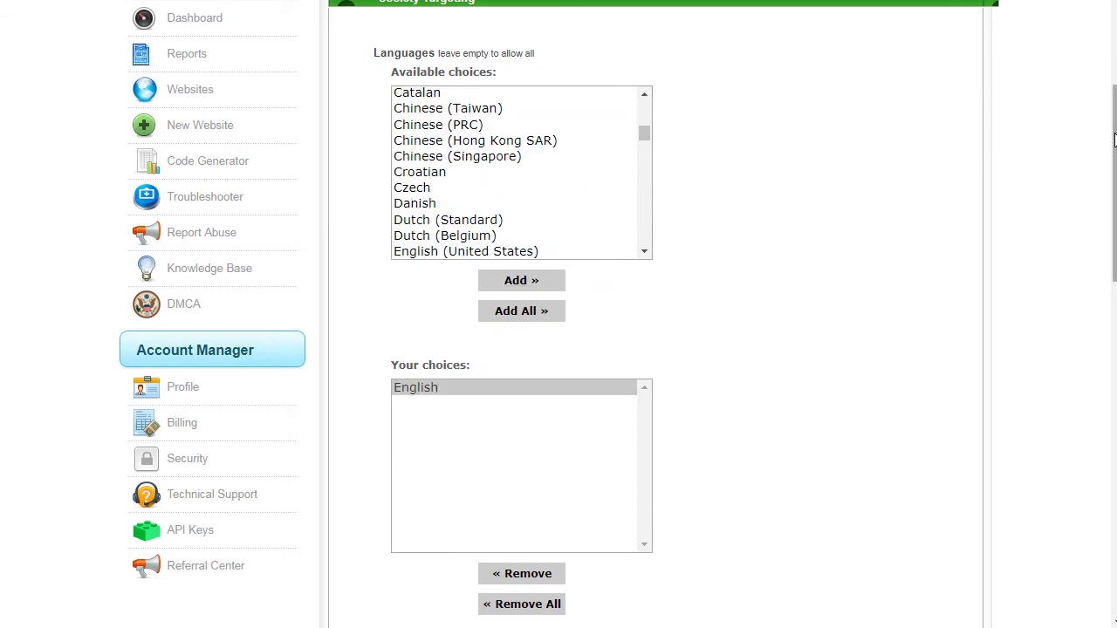
{"action": "left_click_drag", "start_coordinate": [1115, 174], "coordinate": [1112, 408]}
- Expand Environment Targeting and add Android with all its versions to chosen operating systems
{"action": "left_click", "coordinate": [673, 398]}
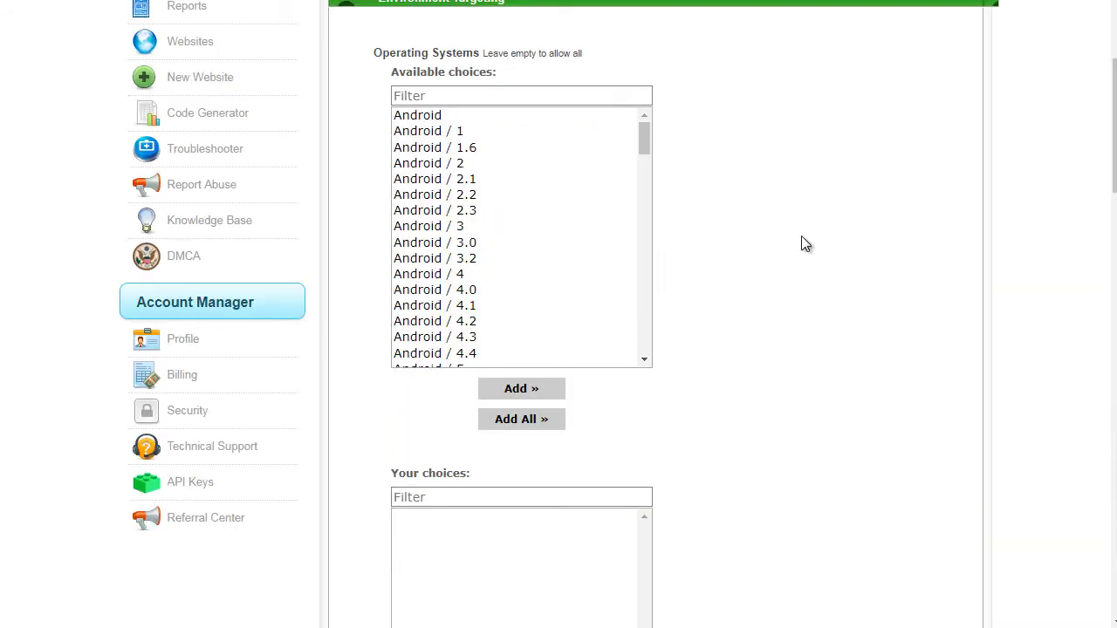
{"action": "left_click_drag", "start_coordinate": [1115, 153], "coordinate": [1115, 147]}
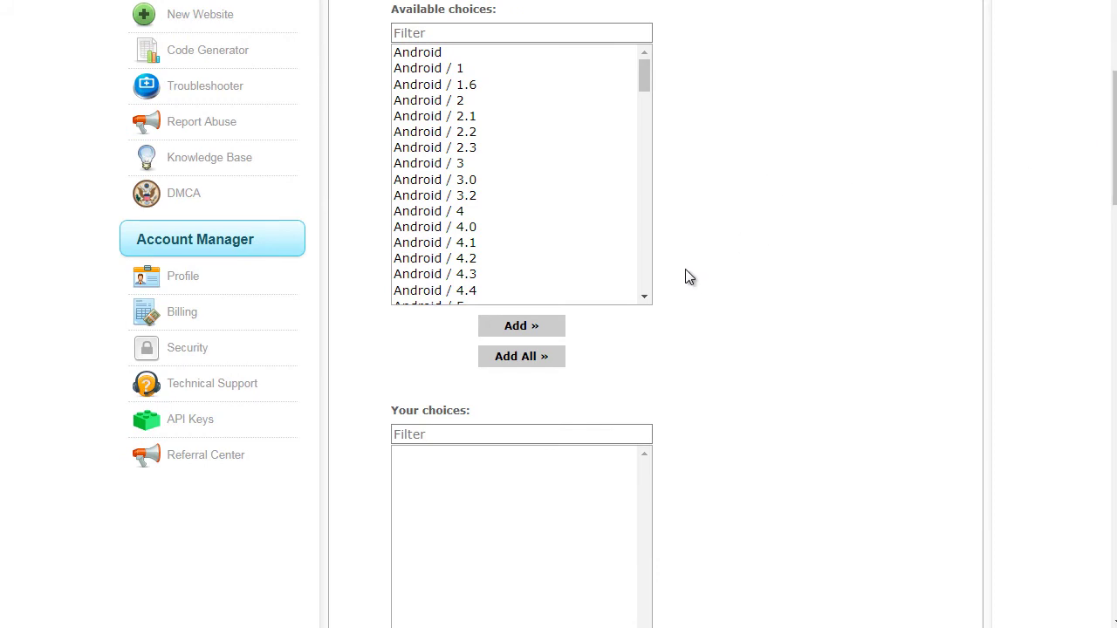
{"action": "left_click", "coordinate": [543, 69]}
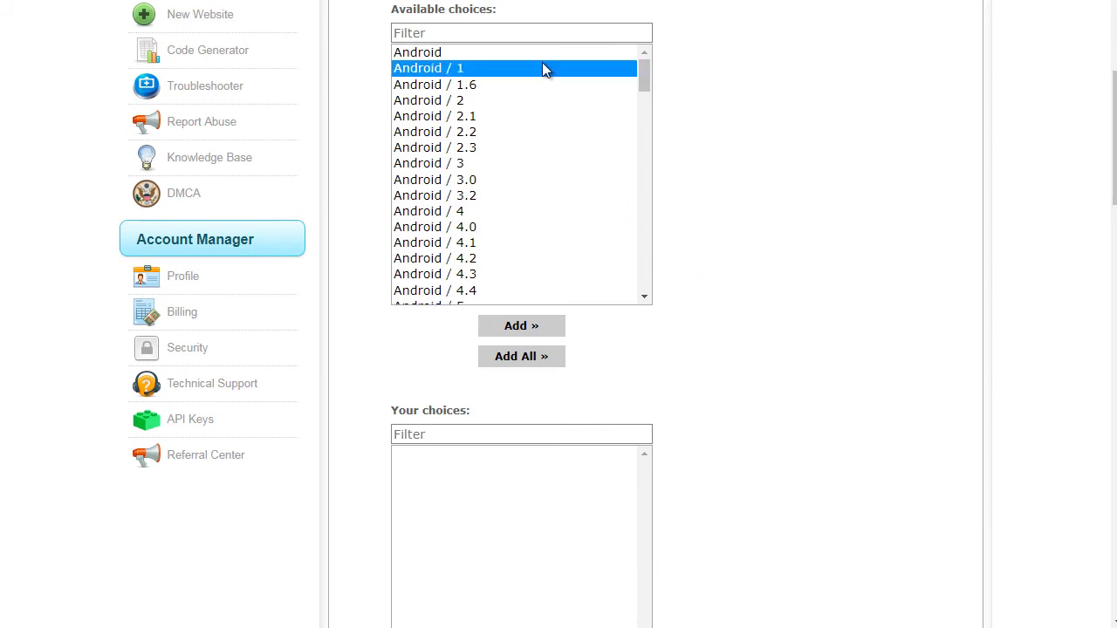
{"action": "left_click", "coordinate": [541, 53]}
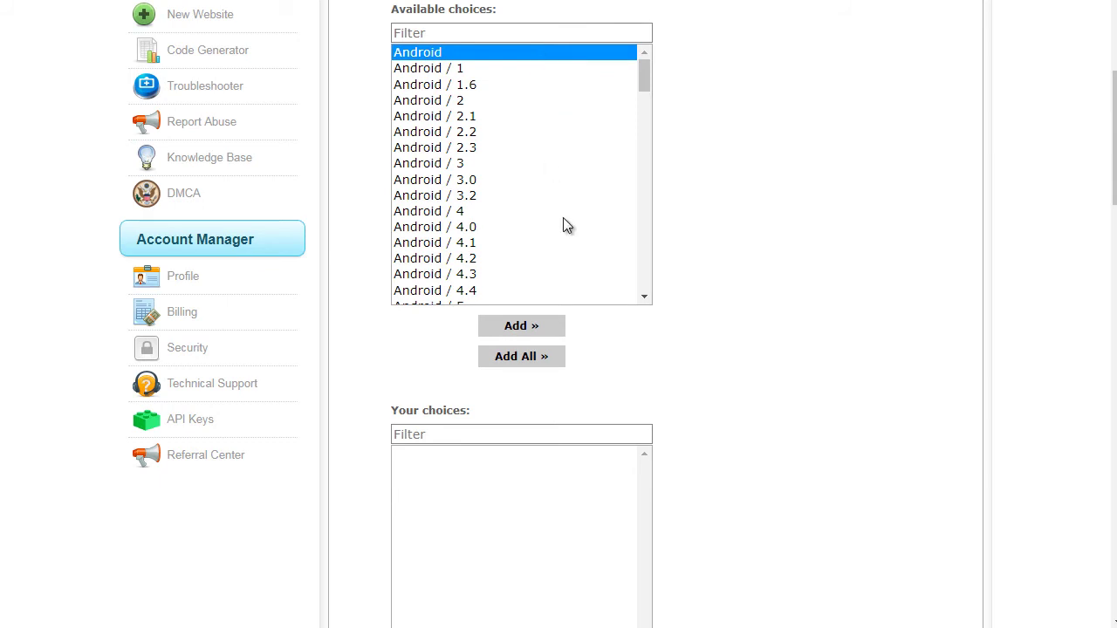
{"action": "left_click", "coordinate": [521, 327]}
{"action": "left_click_drag", "start_coordinate": [643, 87], "coordinate": [653, 272]}
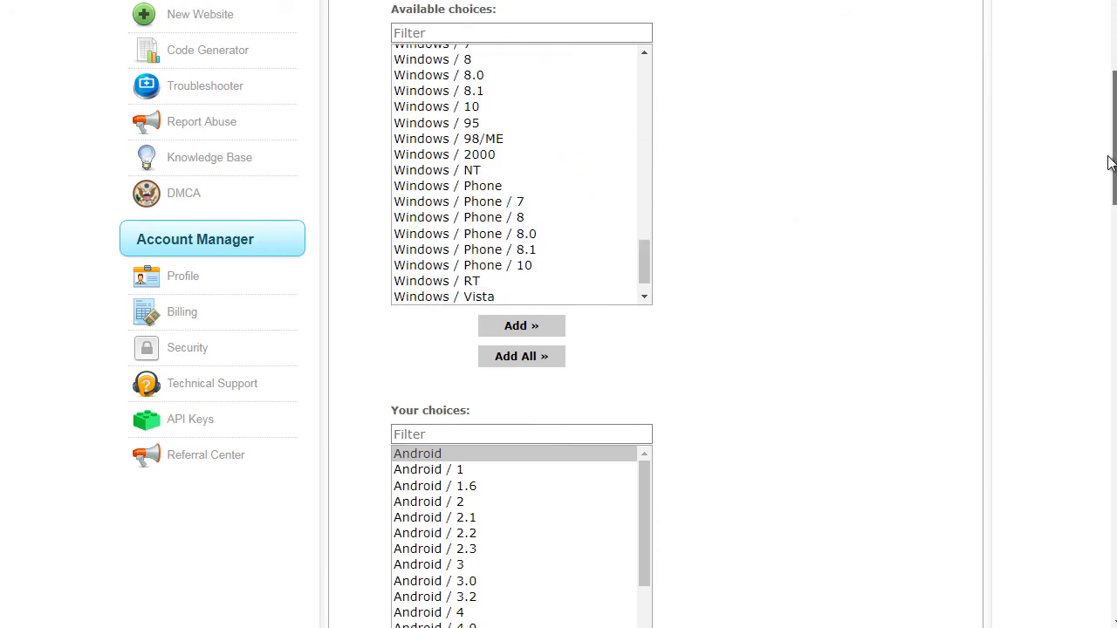
{"action": "left_click_drag", "start_coordinate": [1106, 165], "coordinate": [1102, 219]}
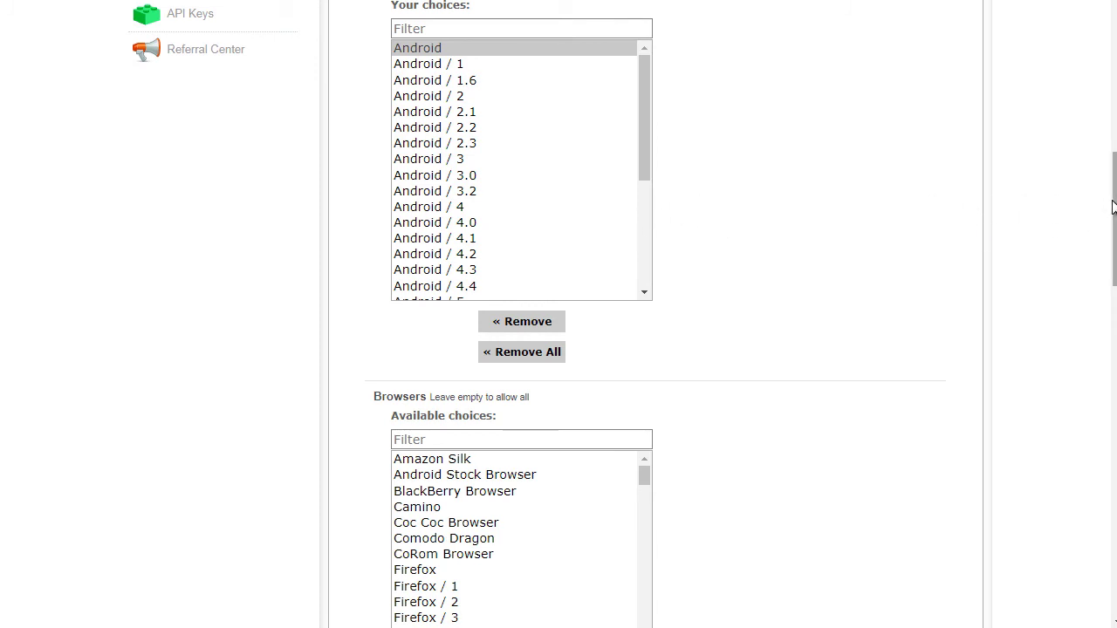
{"action": "left_click_drag", "start_coordinate": [1113, 209], "coordinate": [1105, 516]}
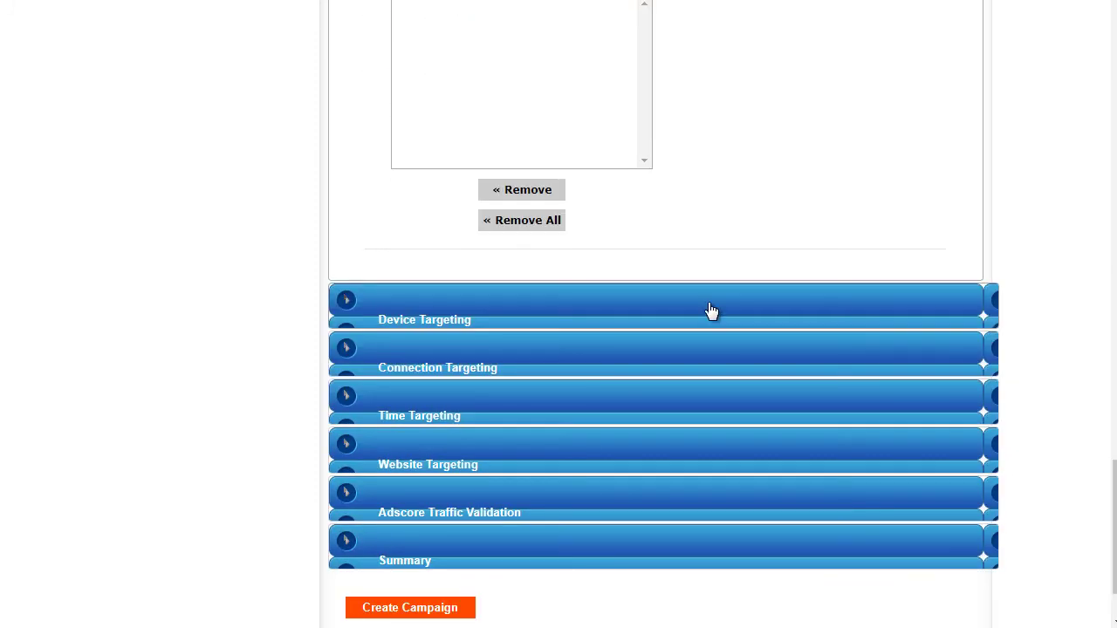
- Expand Device Targeting, add Smartphone as the only form factor, and scroll down
{"action": "left_click", "coordinate": [607, 315]}
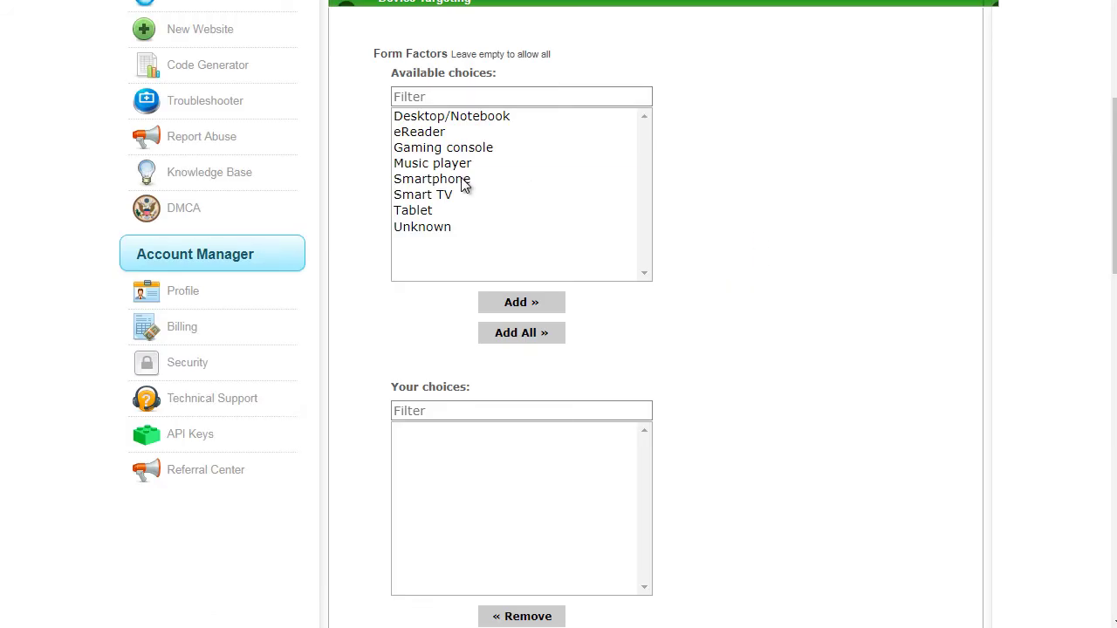
{"action": "left_click", "coordinate": [467, 180]}
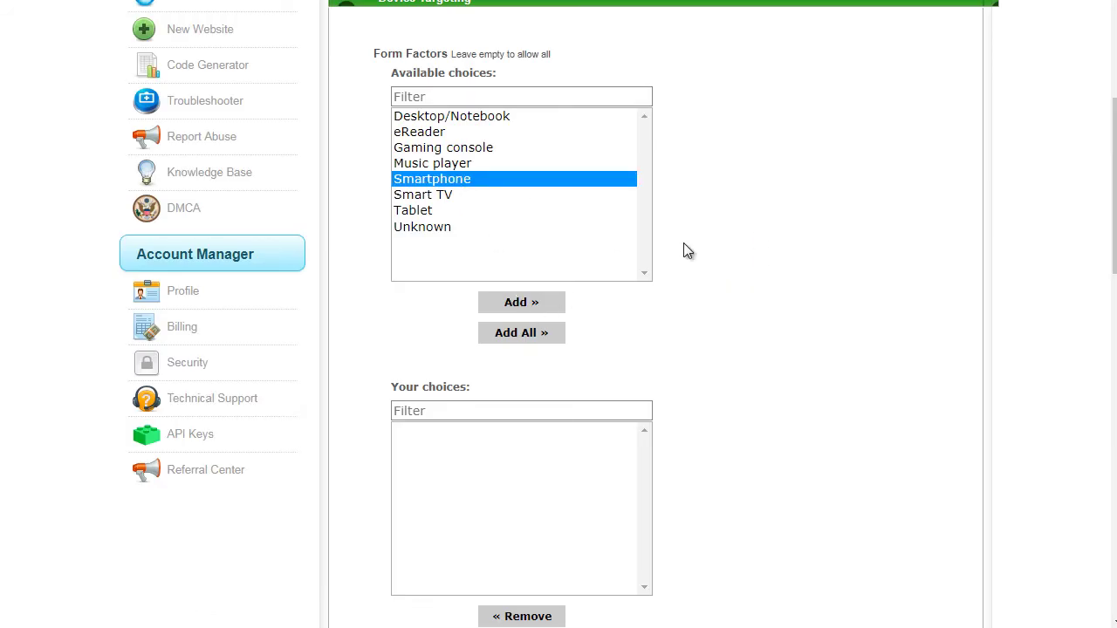
{"action": "left_click_drag", "start_coordinate": [415, 147], "coordinate": [436, 236]}
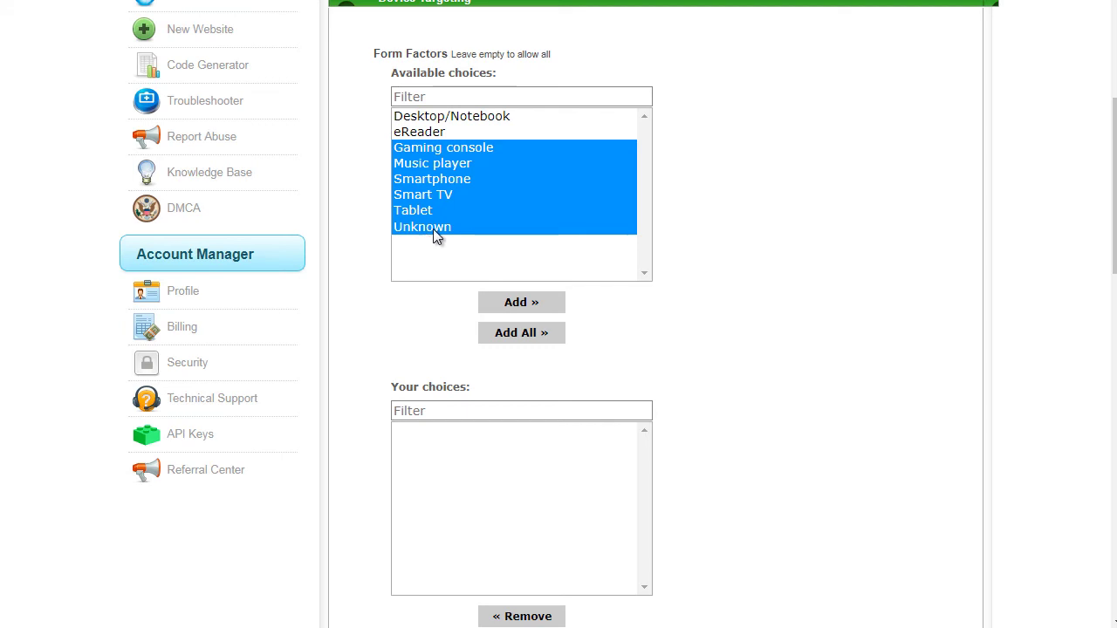
{"action": "left_click", "coordinate": [435, 180]}
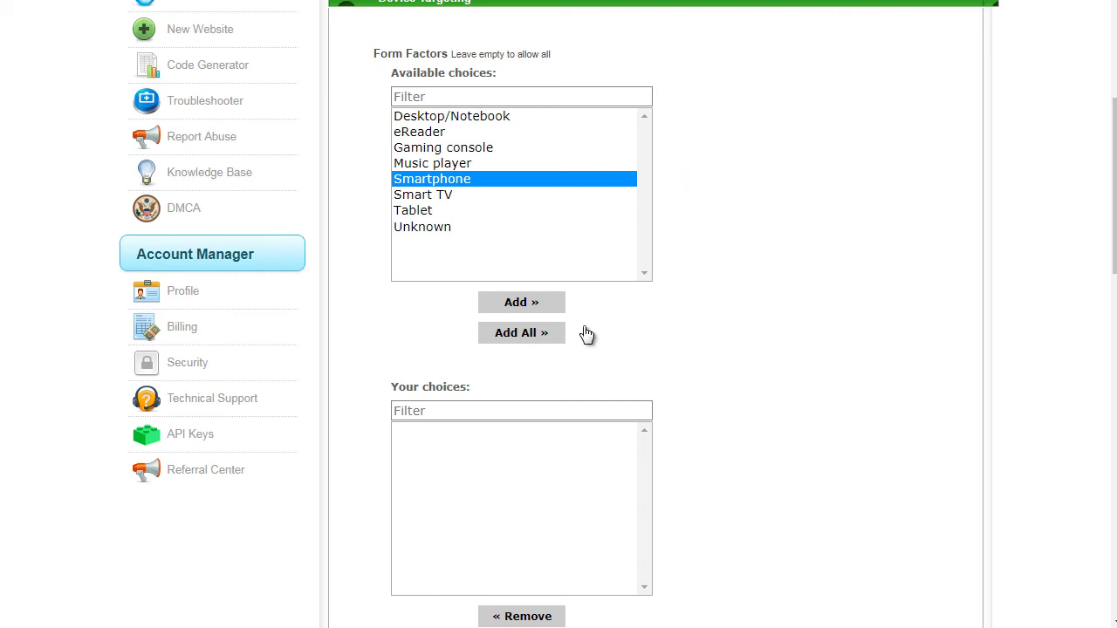
{"action": "left_click", "coordinate": [539, 311]}
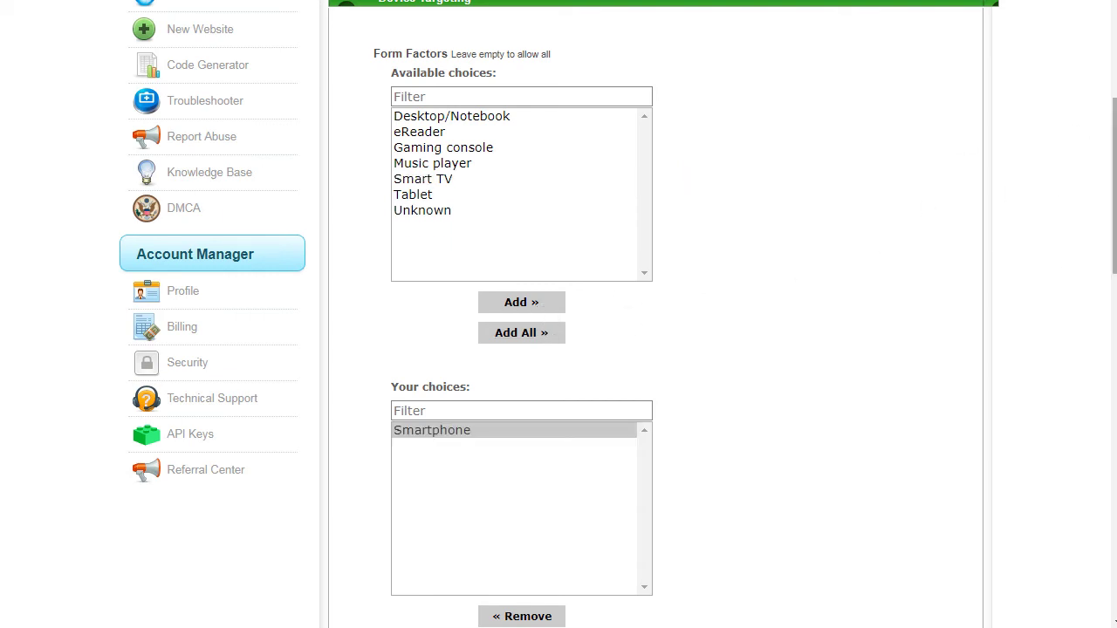
{"action": "scroll", "coordinate": [1027, 259], "scroll_direction": "down", "scroll_amount": 5}
{"action": "scroll", "coordinate": [768, 232], "scroll_direction": "down", "scroll_amount": 1}
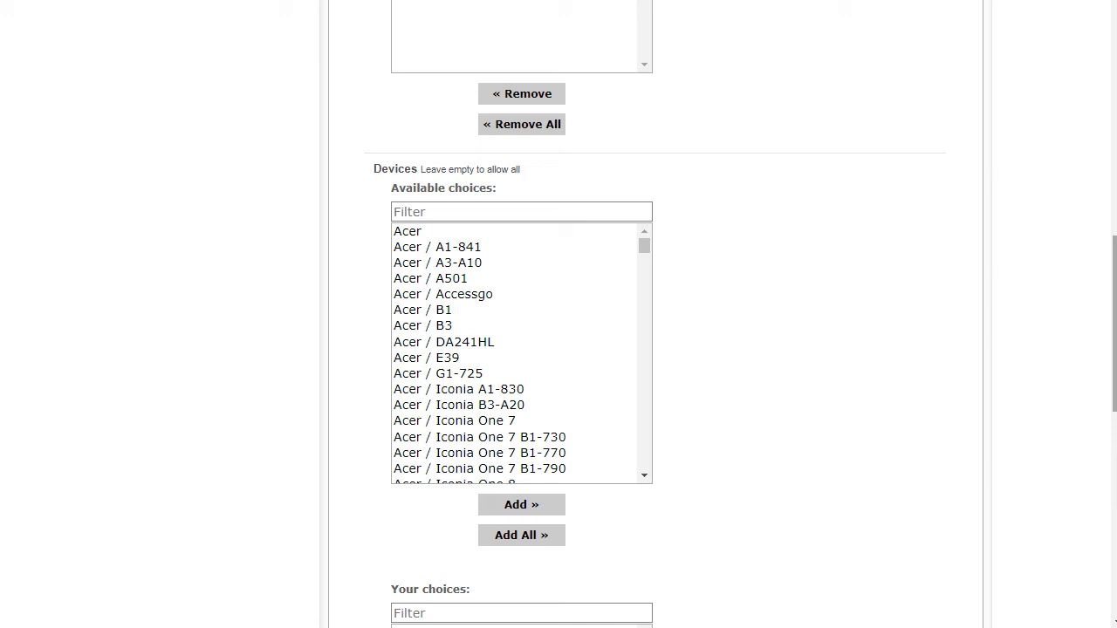
{"action": "scroll", "coordinate": [1101, 454], "scroll_direction": "down", "scroll_amount": 7}
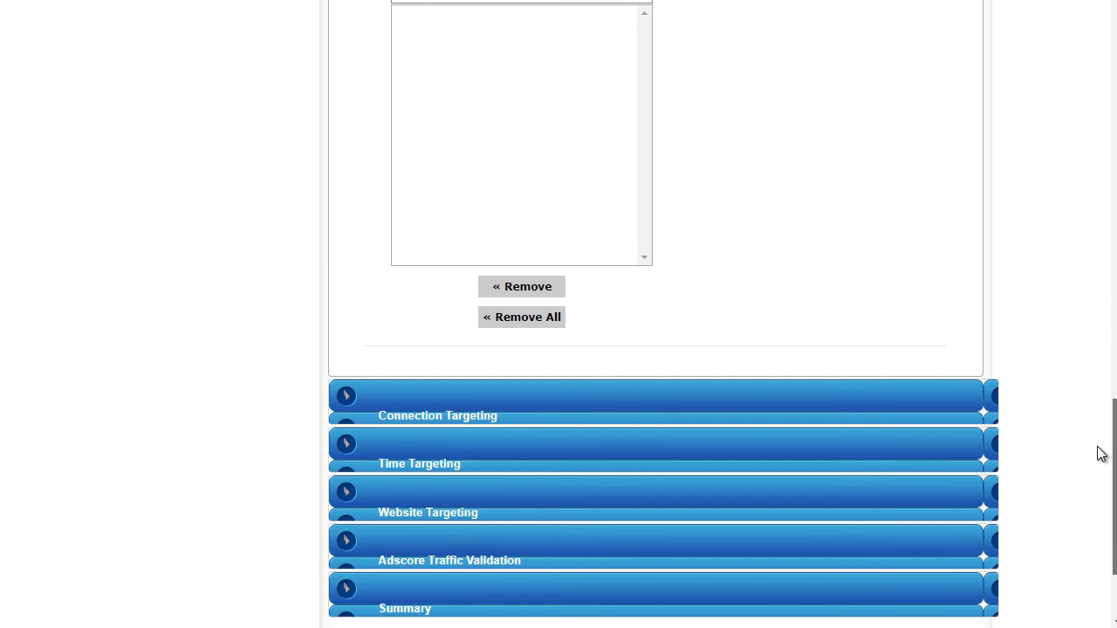
{"action": "scroll", "coordinate": [1102, 453], "scroll_direction": "down", "scroll_amount": 1}
{"action": "left_click", "coordinate": [885, 323]}
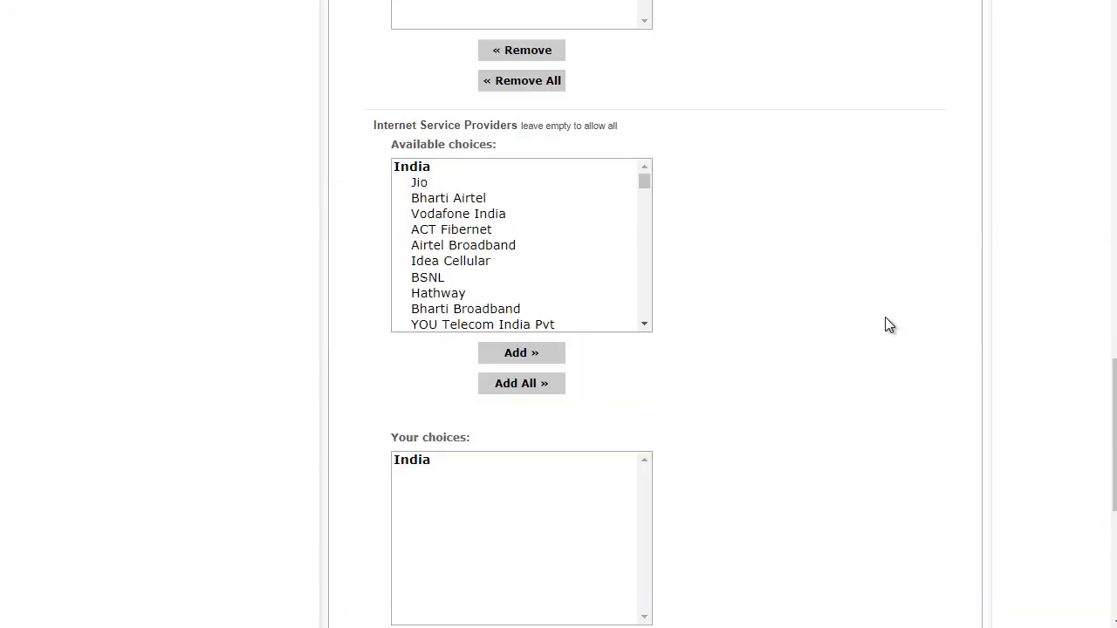
{"action": "scroll", "coordinate": [885, 324], "scroll_direction": "up", "scroll_amount": 6}
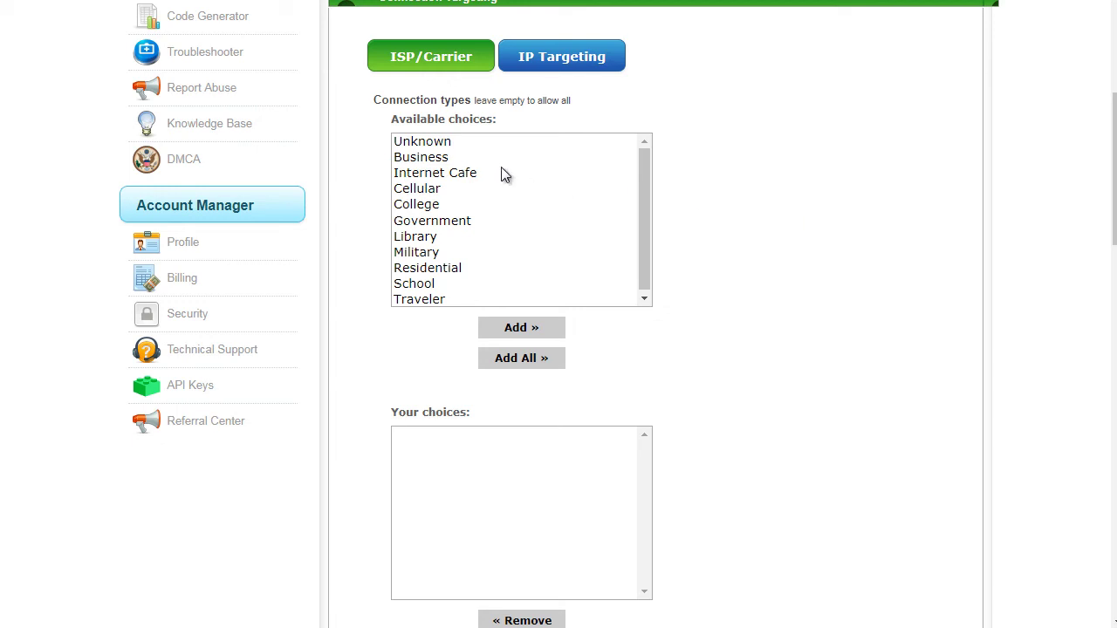
{"action": "left_click", "coordinate": [454, 172]}
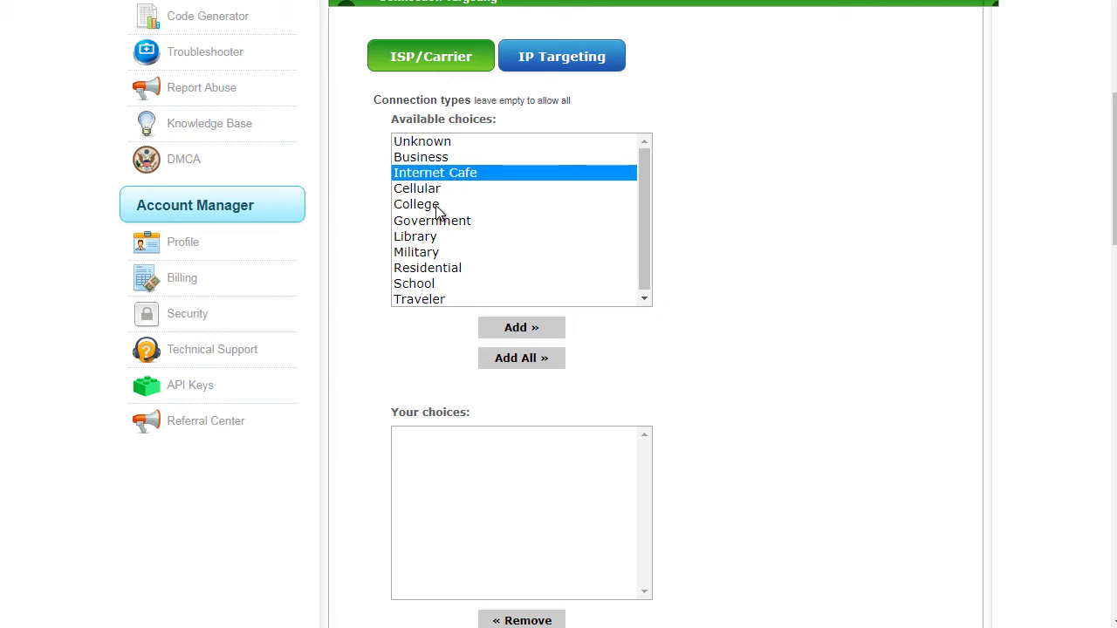
{"action": "left_click", "coordinate": [427, 161]}
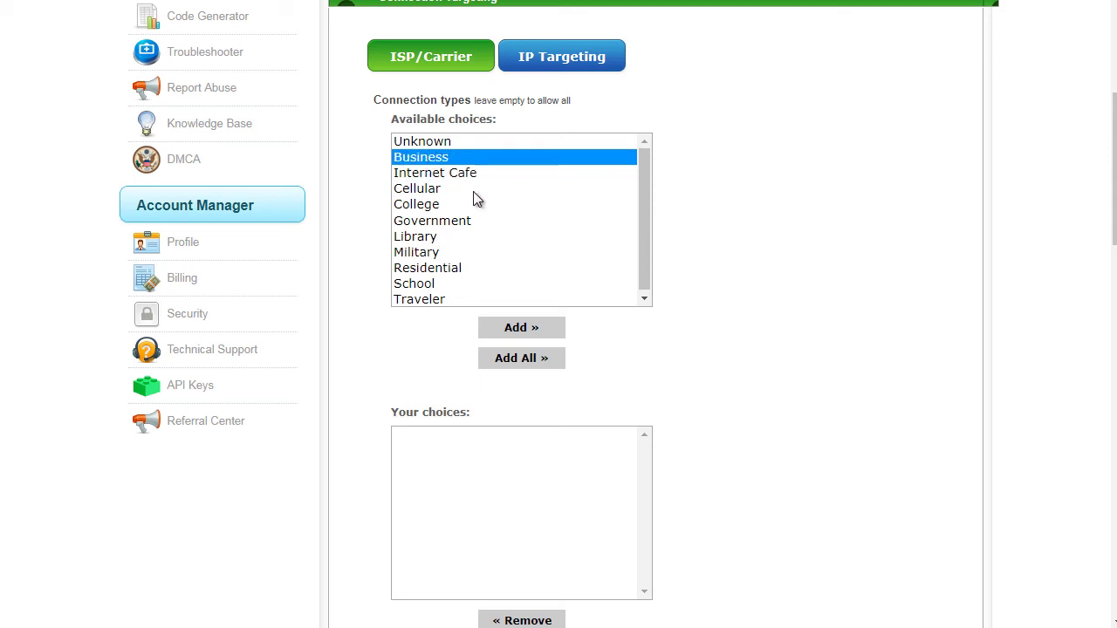
{"action": "left_click", "coordinate": [474, 190]}
{"action": "scroll", "coordinate": [578, 334], "scroll_direction": "down", "scroll_amount": 13}
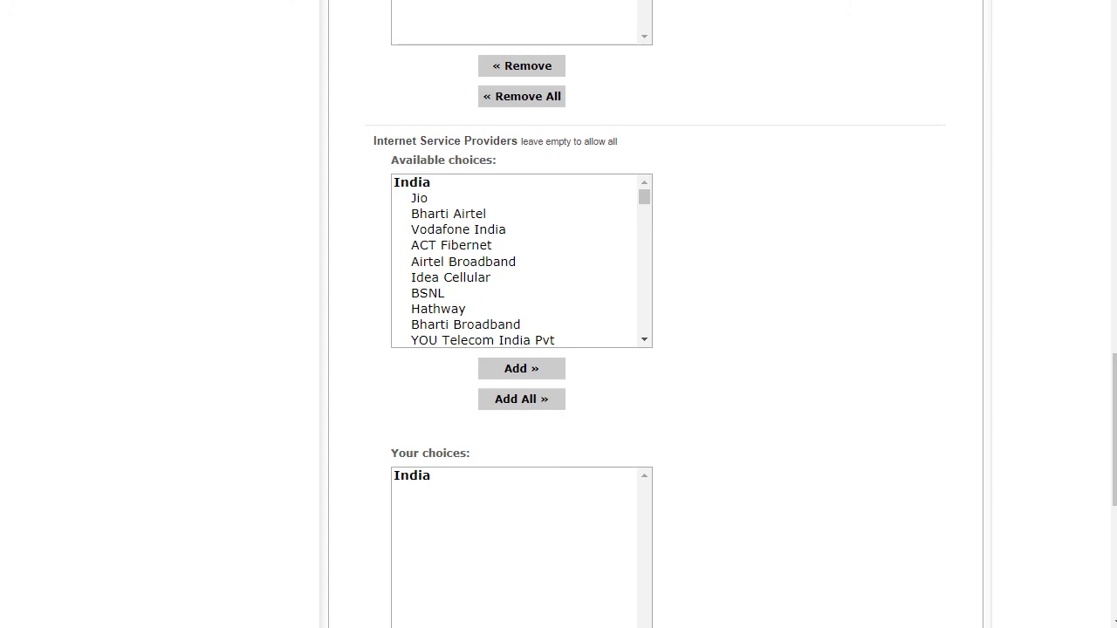
{"action": "scroll", "coordinate": [559, 314], "scroll_direction": "down", "scroll_amount": 1}
{"action": "scroll", "coordinate": [733, 340], "scroll_direction": "down", "scroll_amount": 5}
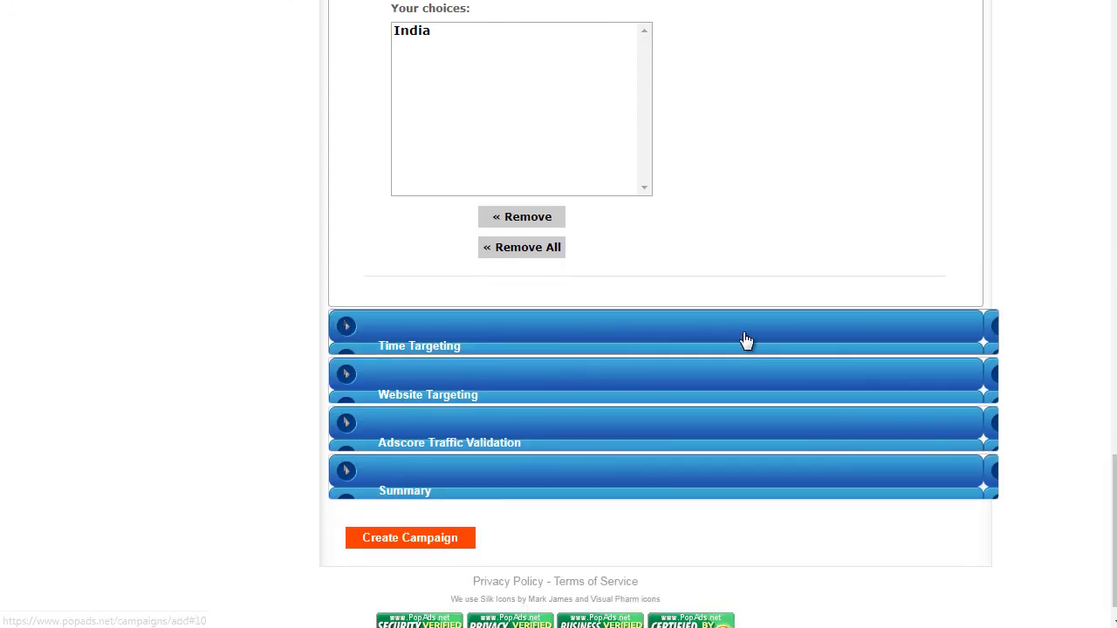
- Keep Time Targeting at all hours in America/New_York, then expand Website Targeting (Disabled)
{"action": "left_click", "coordinate": [717, 336]}
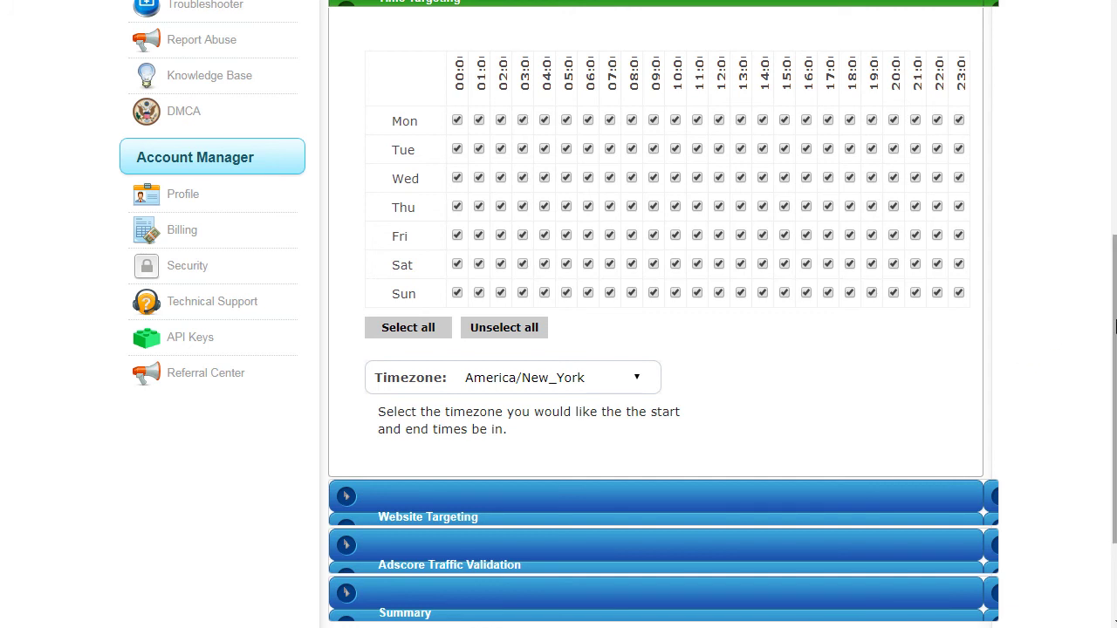
{"action": "left_click_drag", "start_coordinate": [1110, 329], "coordinate": [1111, 342]}
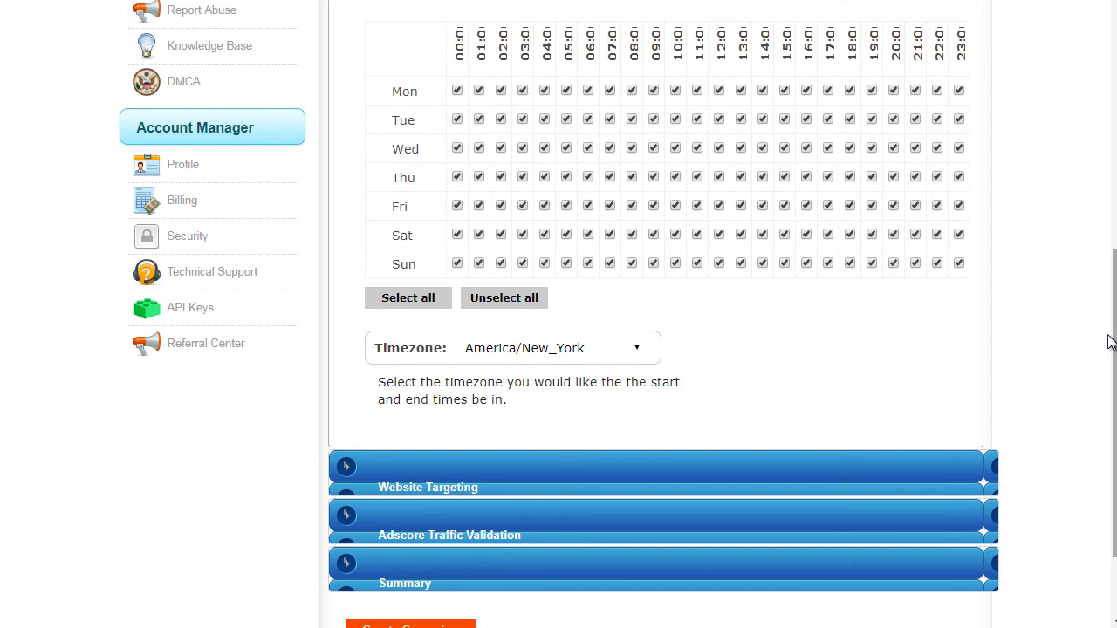
{"action": "left_click", "coordinate": [588, 353]}
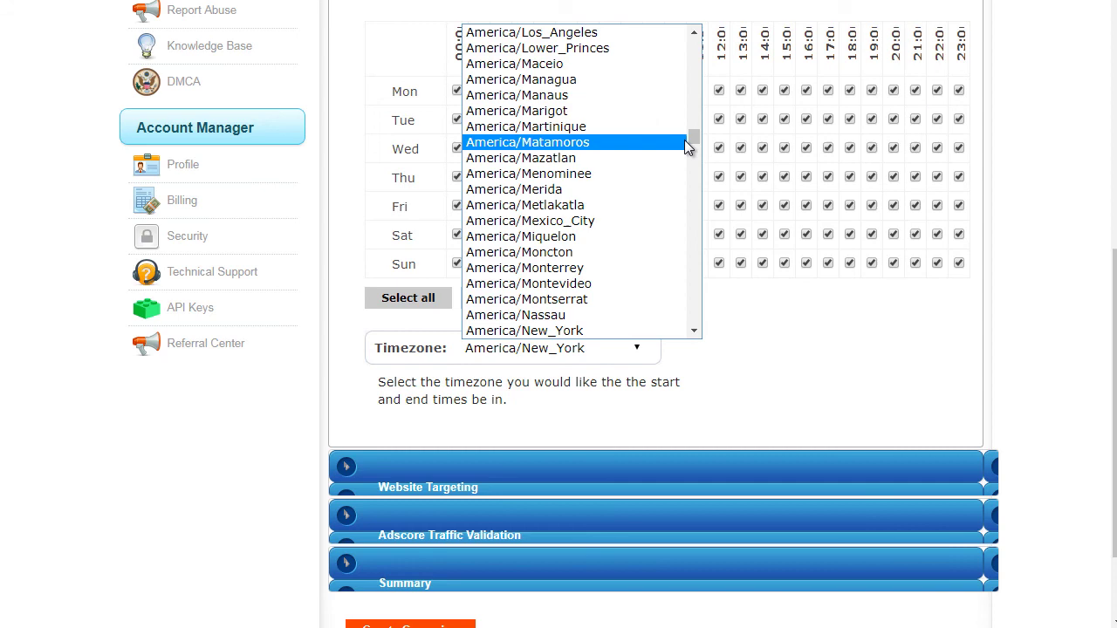
{"action": "left_click_drag", "start_coordinate": [691, 143], "coordinate": [694, 202]}
{"action": "left_click", "coordinate": [1026, 393]}
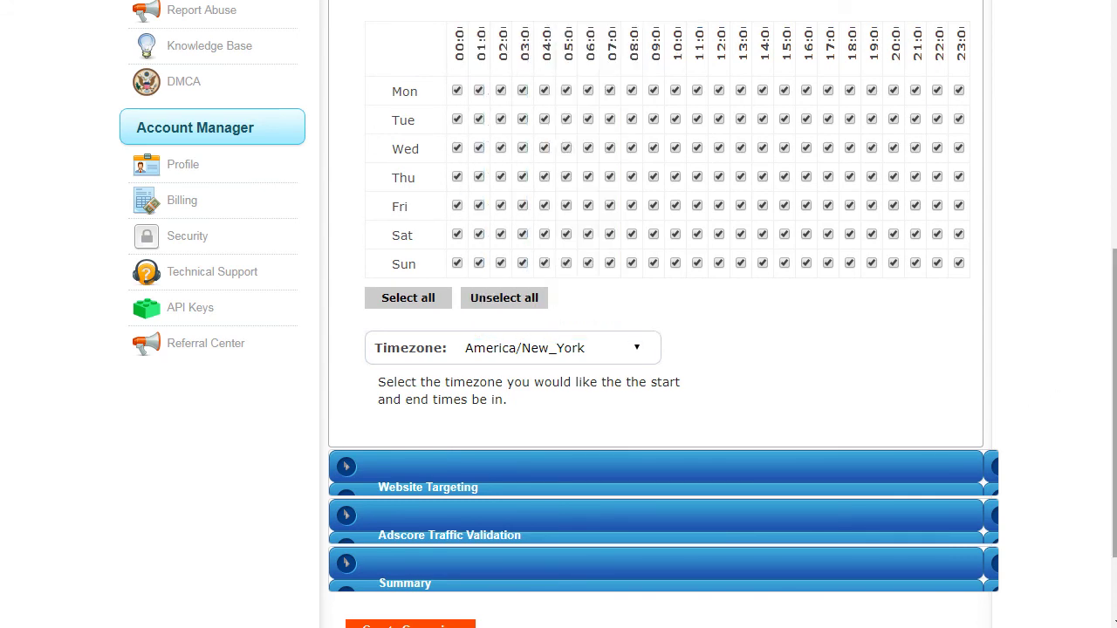
{"action": "left_click", "coordinate": [710, 486]}
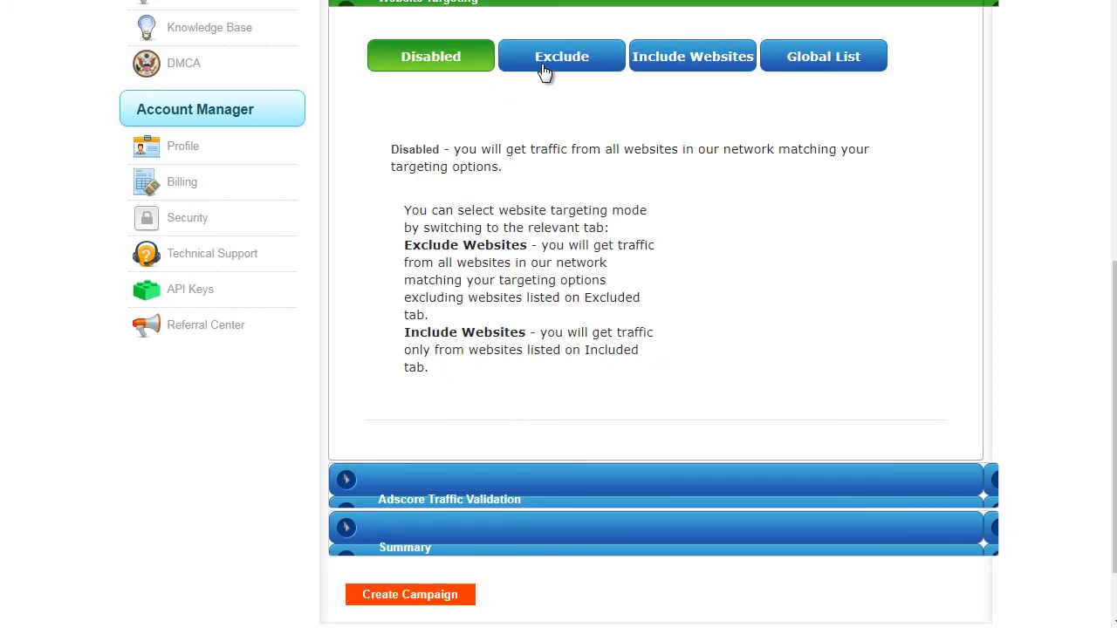
- Switch Website Targeting from Disabled to Include Websites, leaving the website ID list empty
{"action": "left_click", "coordinate": [544, 72]}
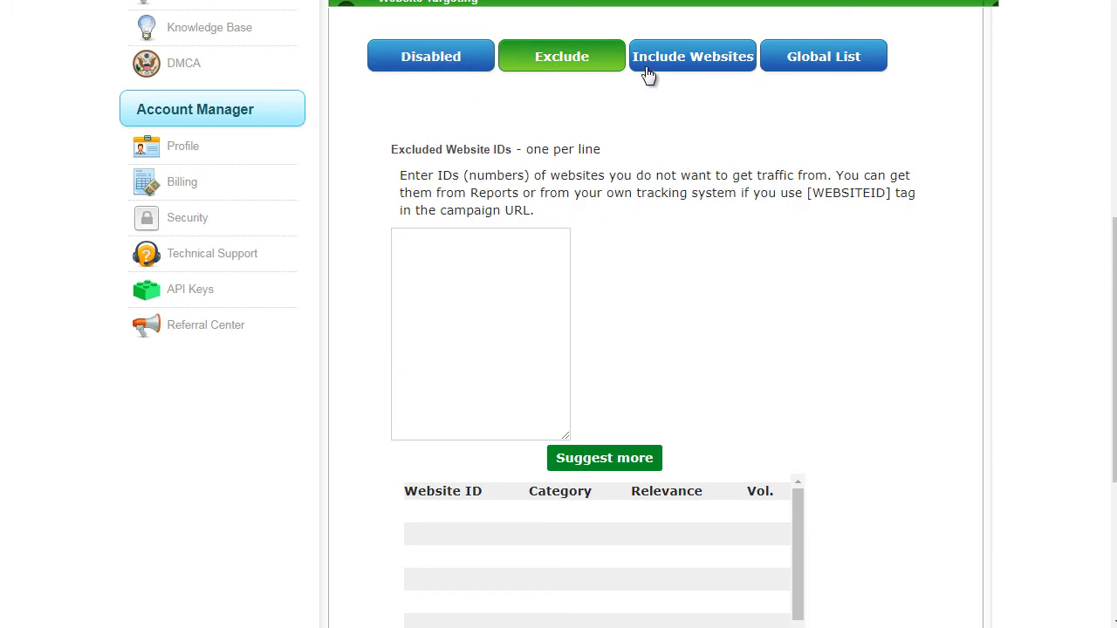
{"action": "left_click", "coordinate": [677, 63]}
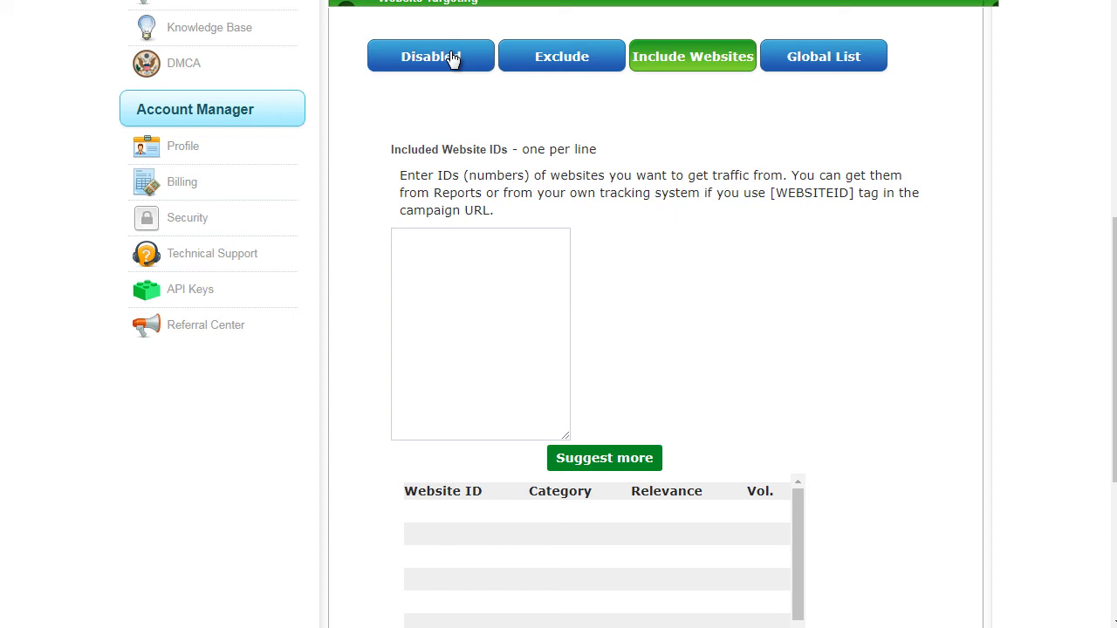
{"action": "left_click", "coordinate": [427, 271]}
{"action": "left_click", "coordinate": [541, 54]}
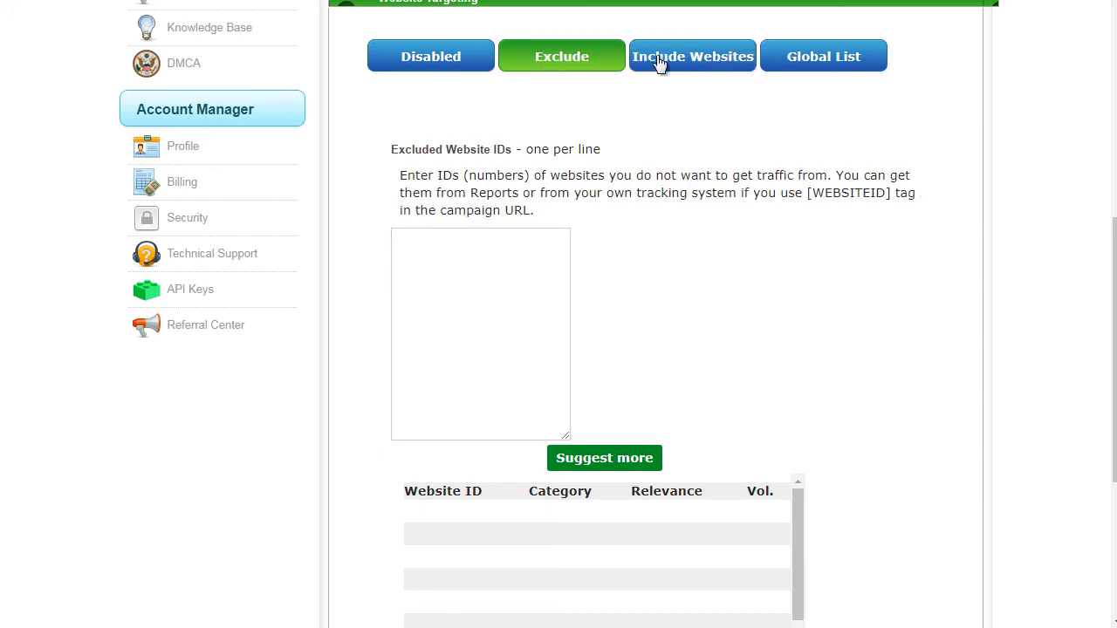
{"action": "left_click", "coordinate": [659, 62]}
{"action": "left_click", "coordinate": [471, 268]}
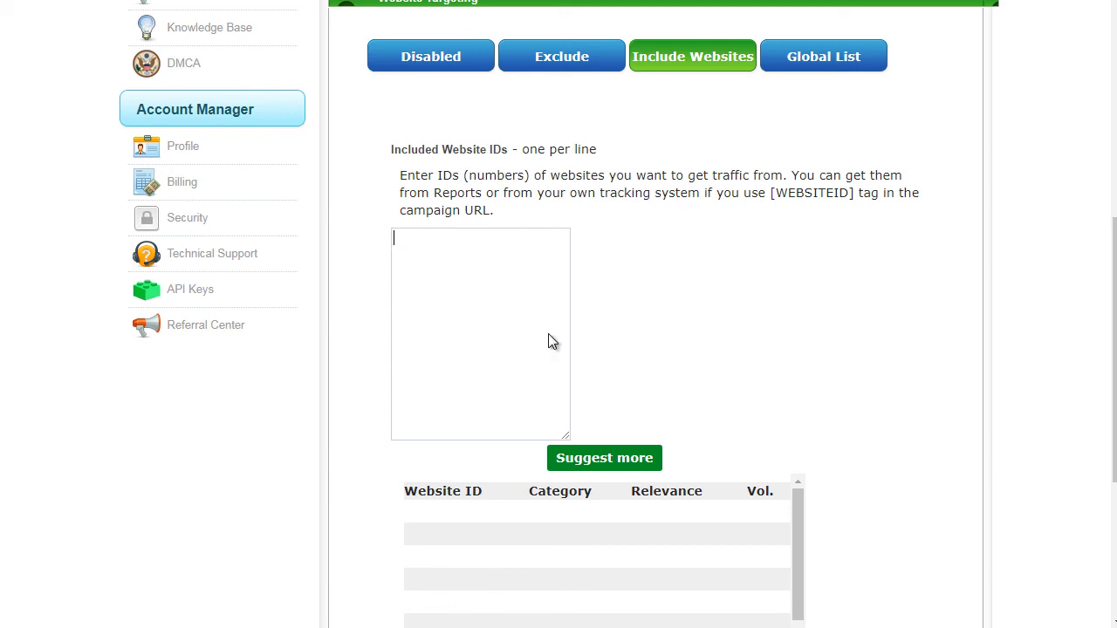
{"action": "scroll", "coordinate": [1114, 349], "scroll_direction": "down", "scroll_amount": 1}
{"action": "scroll", "coordinate": [1106, 332], "scroll_direction": "down", "scroll_amount": 3}
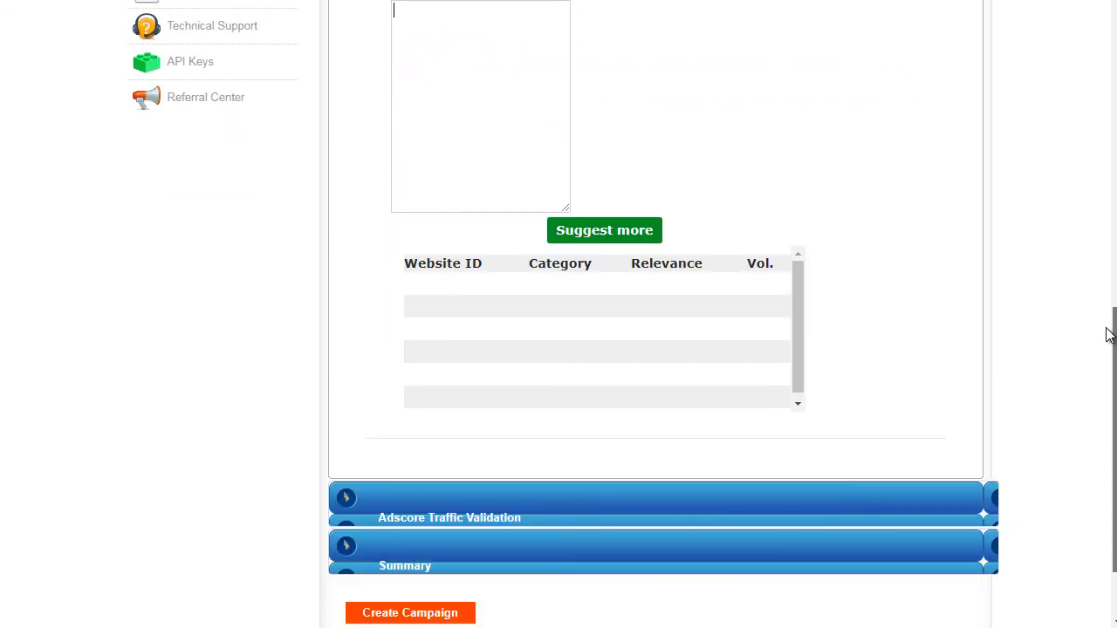
- Expand Adscore Traffic Validation: Valid traffic allowed; Proxy, Junk and Bot traffic blocked
{"action": "left_click", "coordinate": [501, 454]}
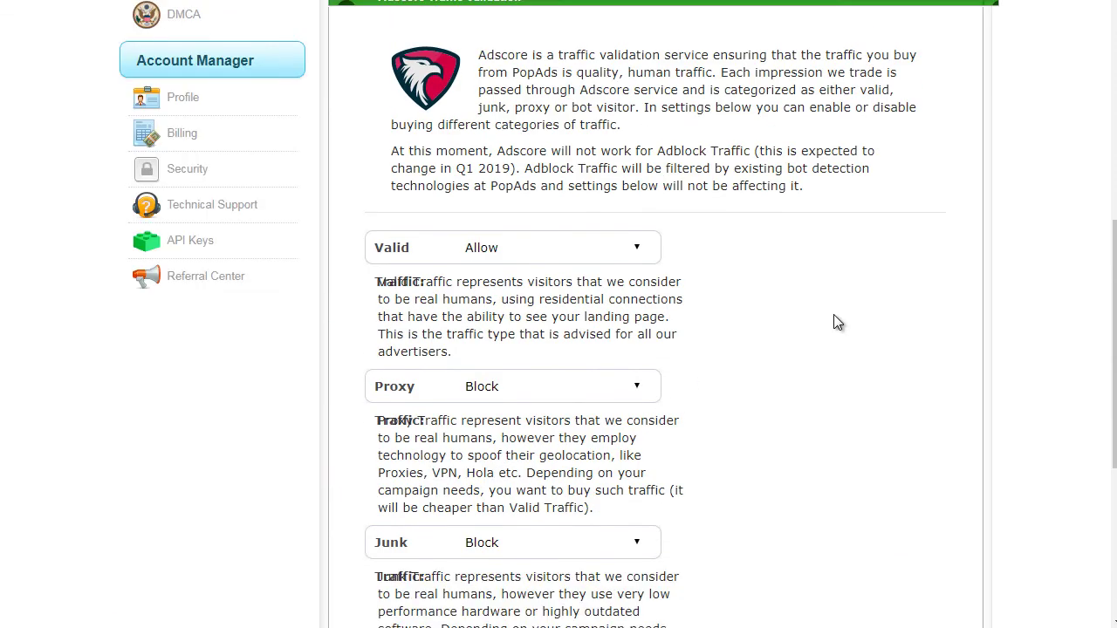
{"action": "scroll", "coordinate": [1052, 331], "scroll_direction": "down", "scroll_amount": 2}
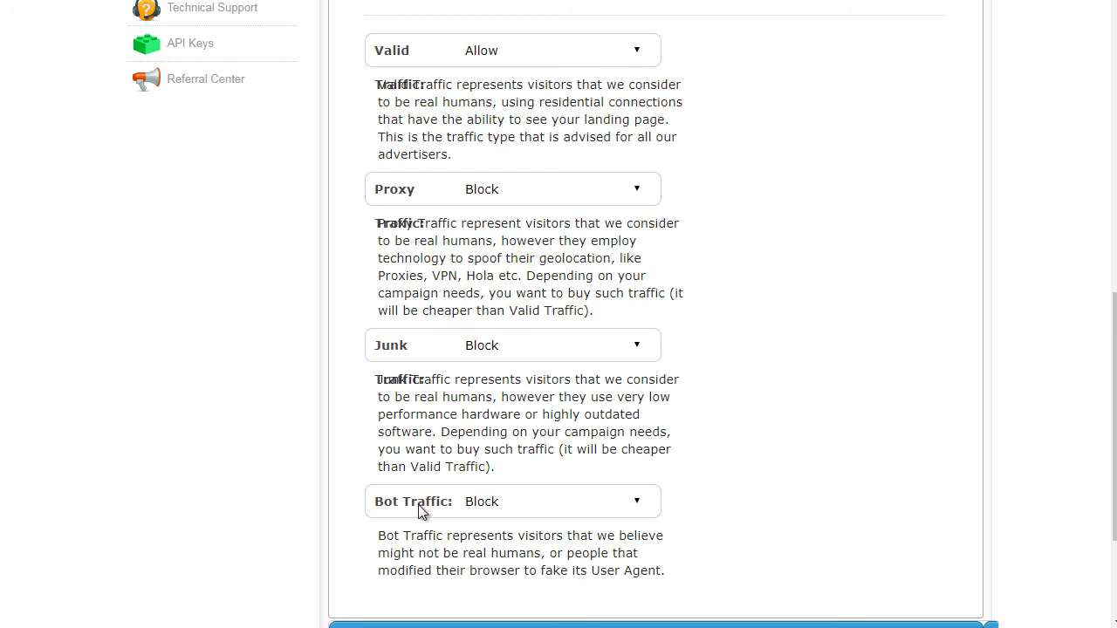
{"action": "scroll", "coordinate": [749, 334], "scroll_direction": "down", "scroll_amount": 3}
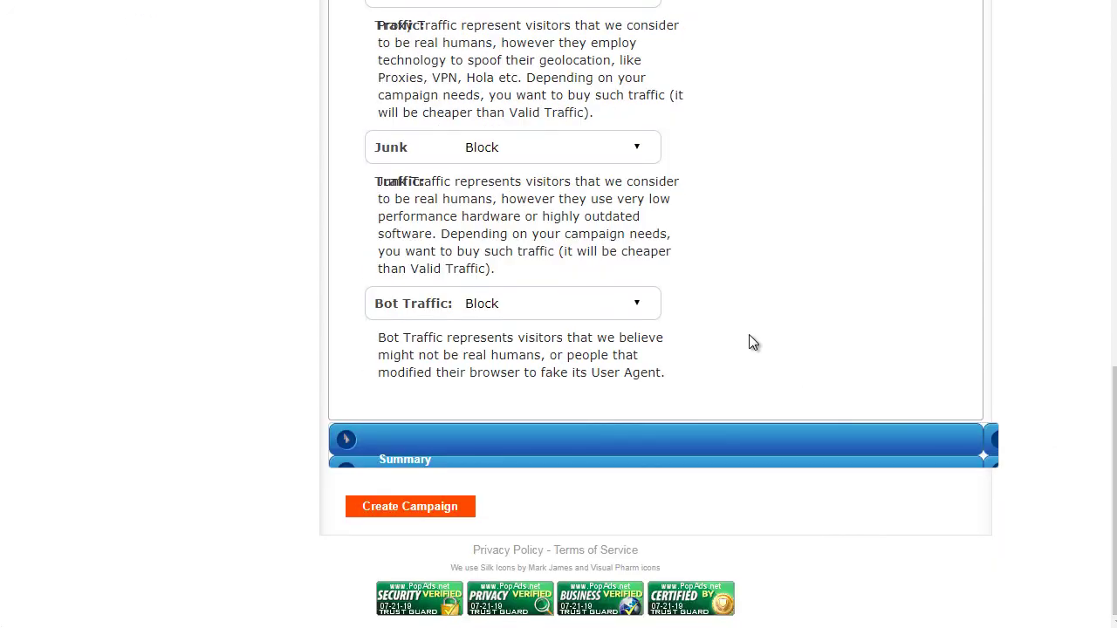
- Expand the Summary to see the Traffic Estimator report no traffic for these options
{"action": "left_click", "coordinate": [547, 441]}
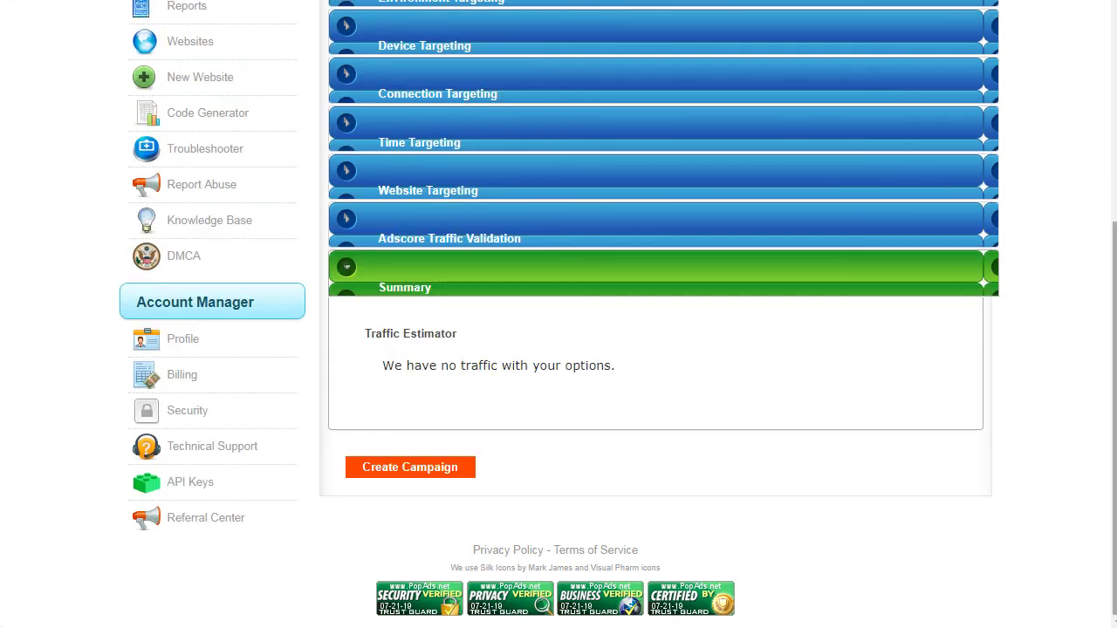
{"action": "scroll", "coordinate": [1105, 274], "scroll_direction": "up", "scroll_amount": 1}
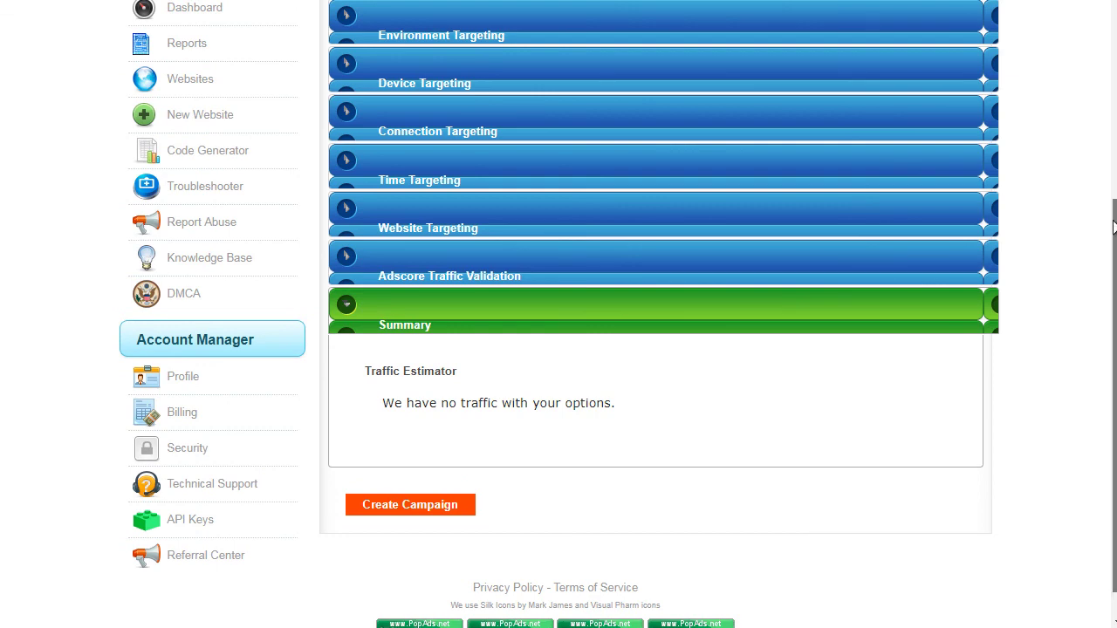
{"action": "scroll", "coordinate": [803, 146], "scroll_direction": "up", "scroll_amount": 4}
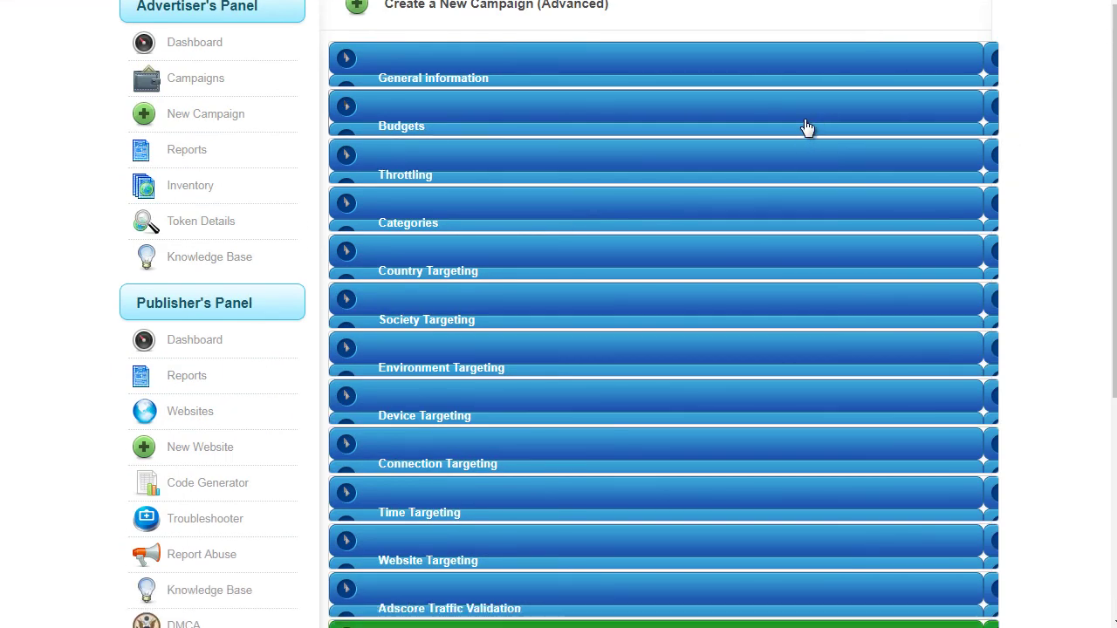
- In Budgets, change Max Bid from 0.005 to 0.05, keeping the total Budget at 10
{"action": "left_click", "coordinate": [805, 127]}
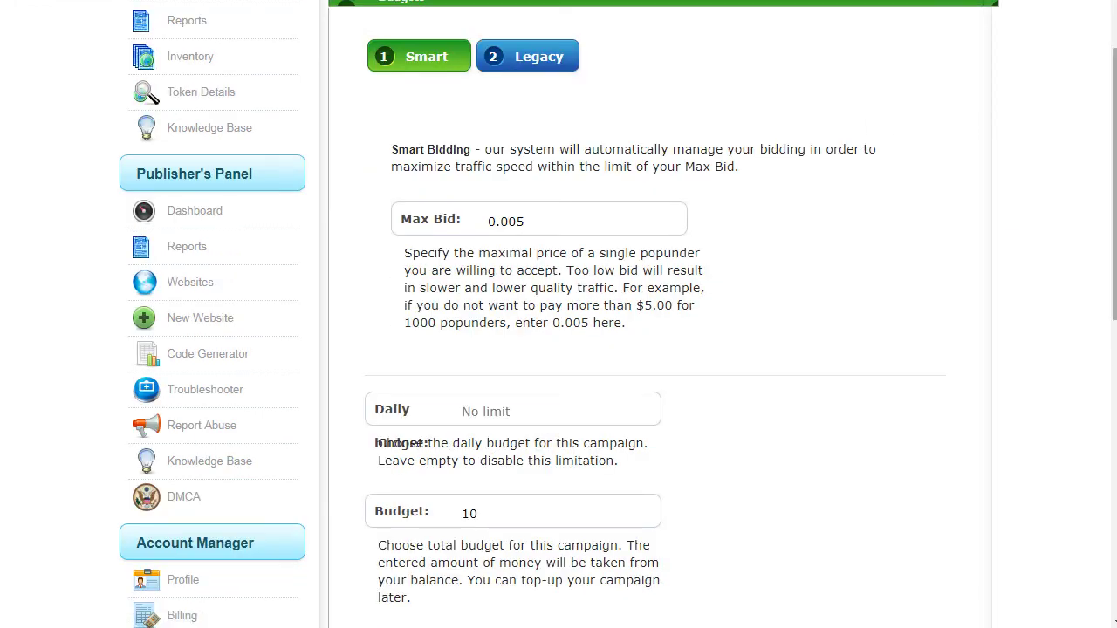
{"action": "scroll", "coordinate": [963, 267], "scroll_direction": "down", "scroll_amount": 3}
{"action": "left_click", "coordinate": [672, 384]}
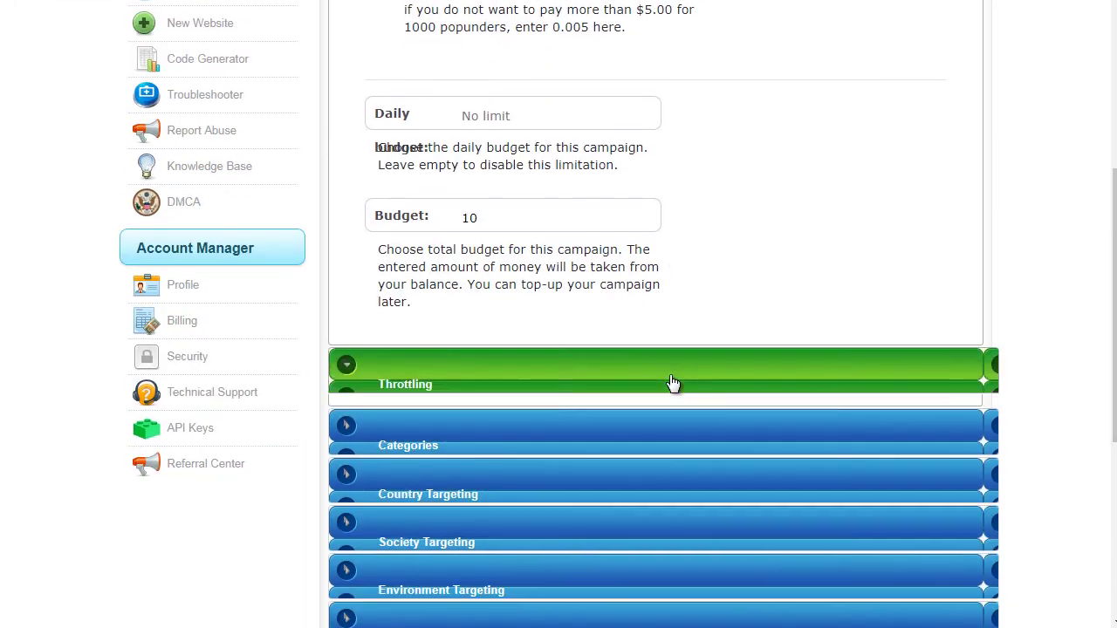
{"action": "left_click_drag", "start_coordinate": [1114, 242], "coordinate": [1114, 256]}
{"action": "scroll", "coordinate": [1104, 258], "scroll_direction": "down", "scroll_amount": 1}
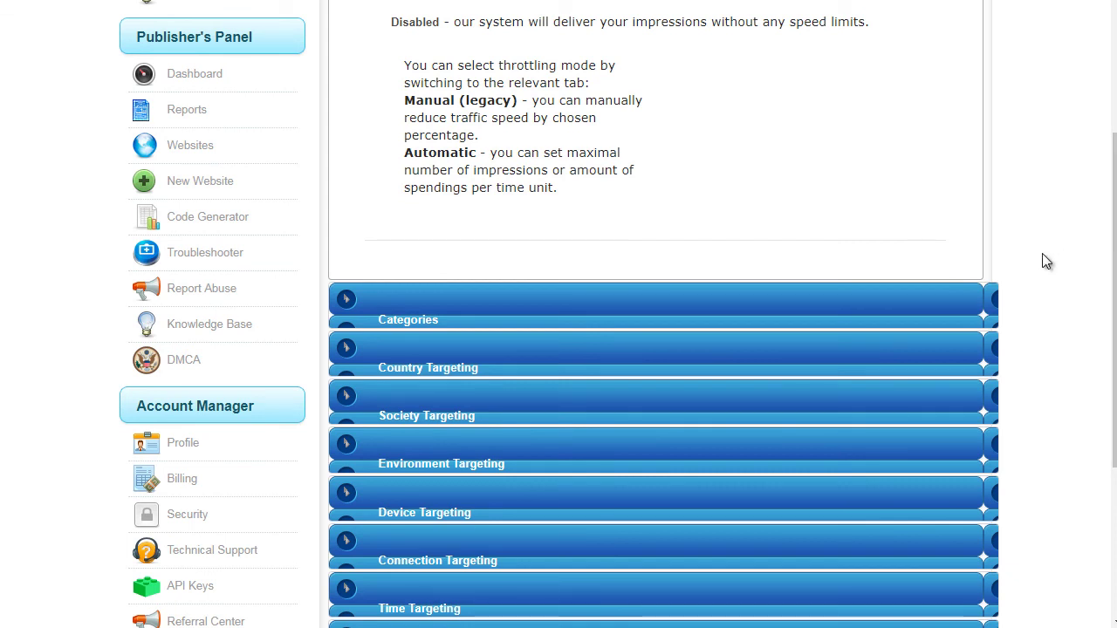
{"action": "scroll", "coordinate": [1104, 223], "scroll_direction": "up", "scroll_amount": 3}
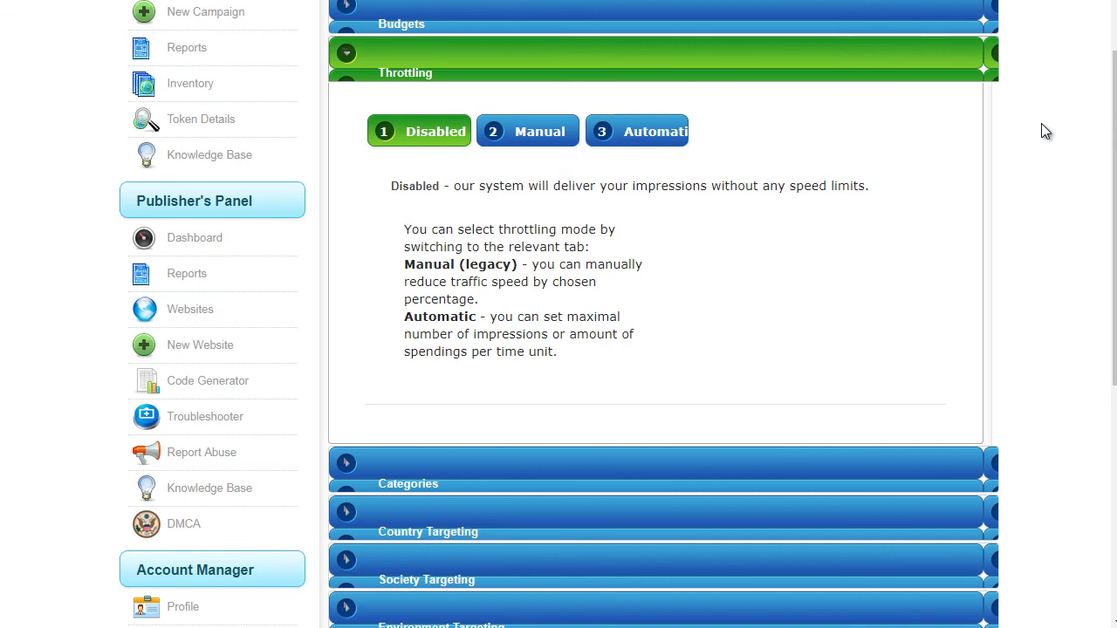
{"action": "left_click", "coordinate": [766, 10]}
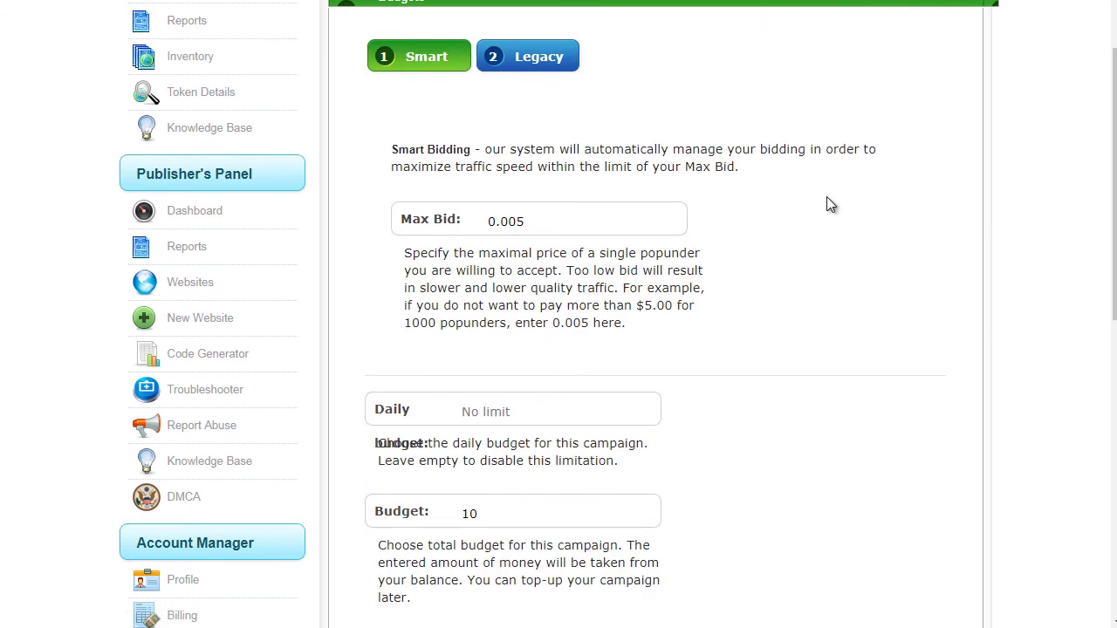
{"action": "left_click_drag", "start_coordinate": [526, 225], "coordinate": [487, 228]}
{"action": "key", "text": "Right"}
{"action": "key", "text": "BackSpace"}
{"action": "key", "text": "BackSpace"}
{"action": "type", "text": "5"}
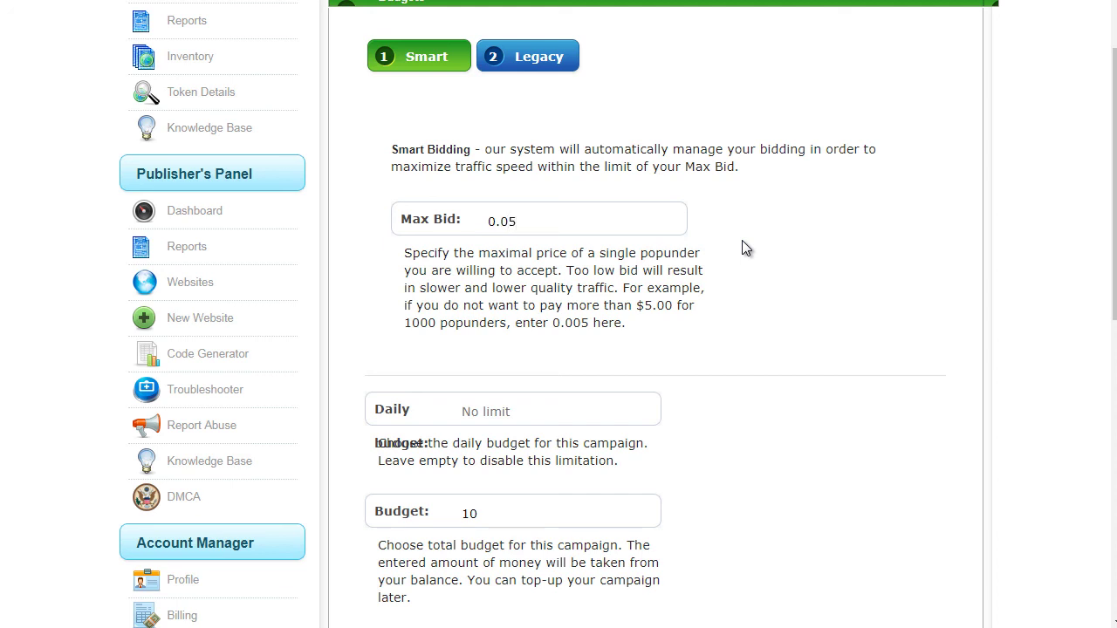